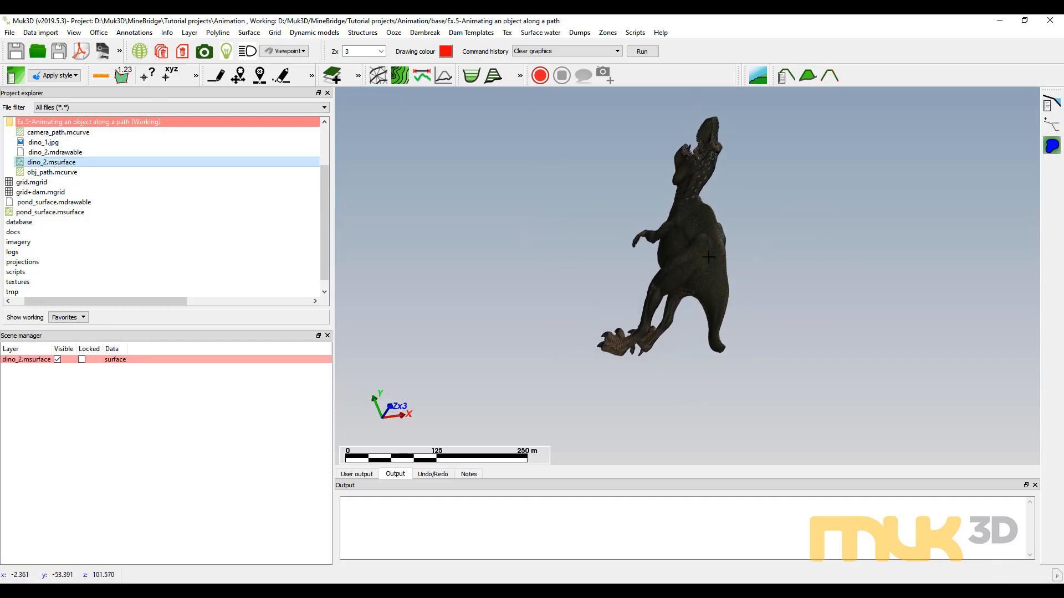
- Set the vertical exaggeration to 1 and look at the dinosaur surface in plan view
left_click(381, 51)
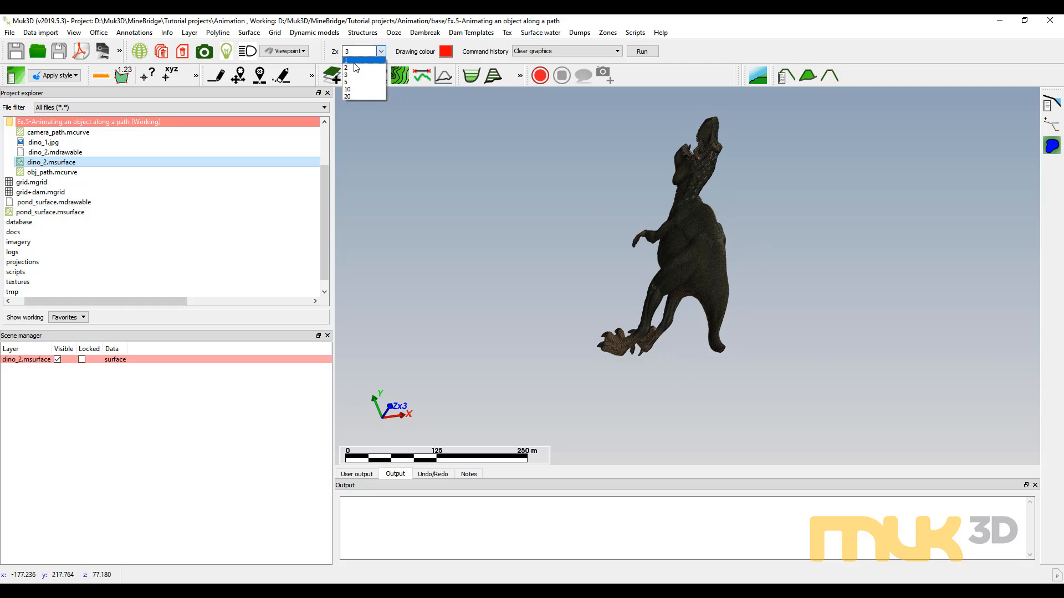
left_click(360, 63)
mouse_move(661, 260)
left_mouse_down()
mouse_move(717, 183)
mouse_move(720, 238)
mouse_move(791, 243)
mouse_move(629, 259)
mouse_move(709, 265)
mouse_move(609, 258)
mouse_move(678, 244)
mouse_move(660, 247)
left_mouse_up()
key("p")
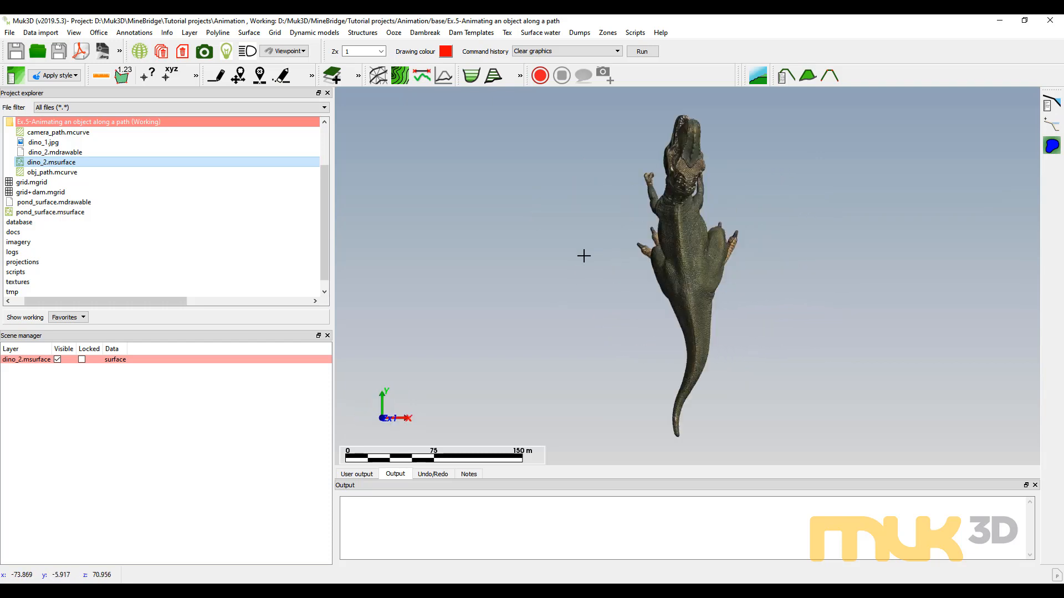
- View obj_path.mcurve over grid.mgrid in place of the dinosaur surface, and clear the scene
left_click(44, 172)
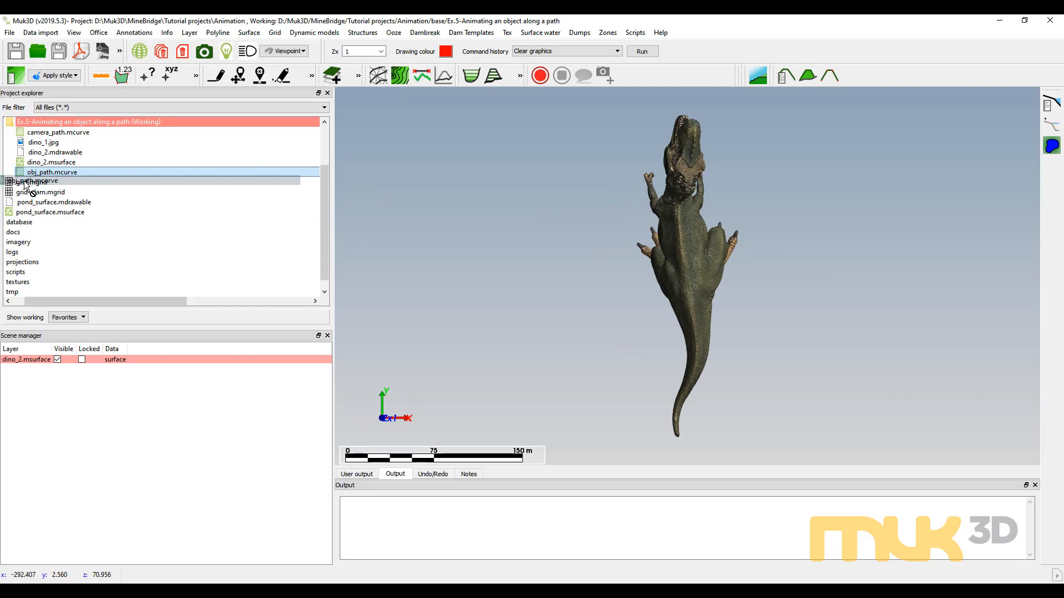
left_click(179, 52)
left_click_drag(54, 172, 616, 285)
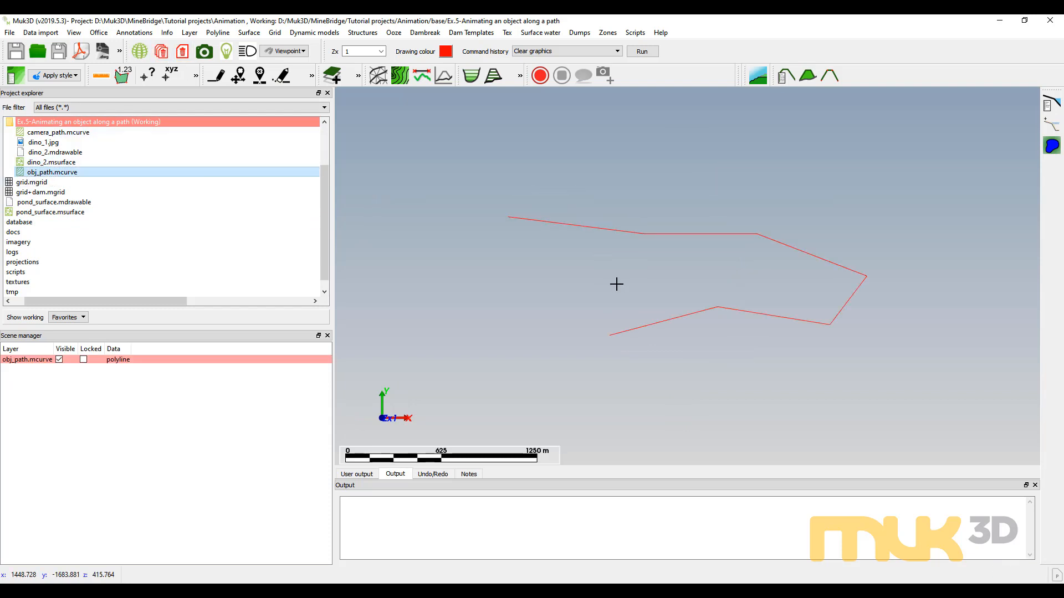
left_click(30, 183)
left_click_drag(29, 189, 717, 283)
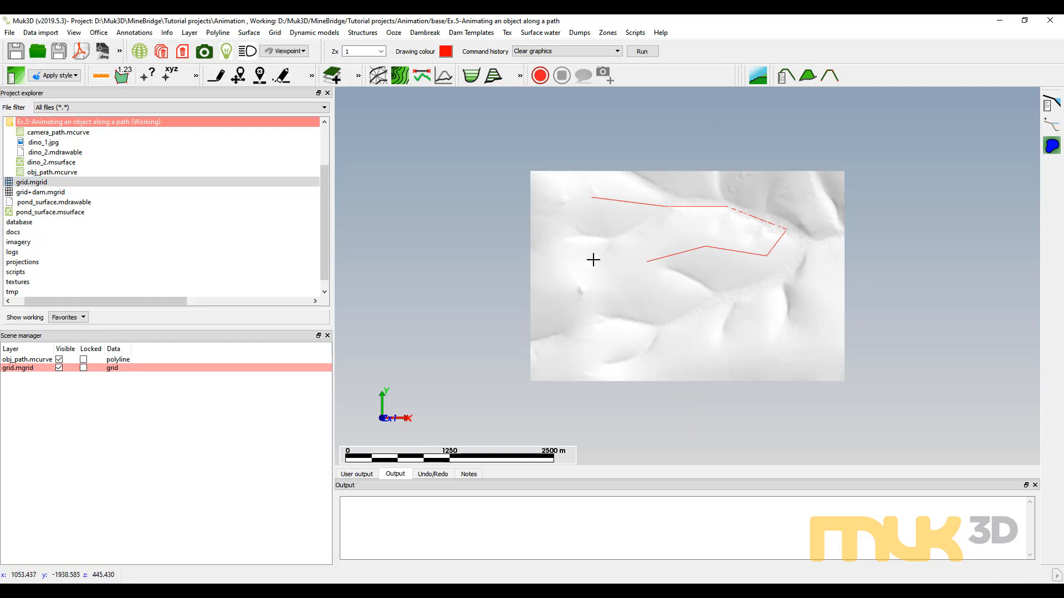
left_click(162, 52)
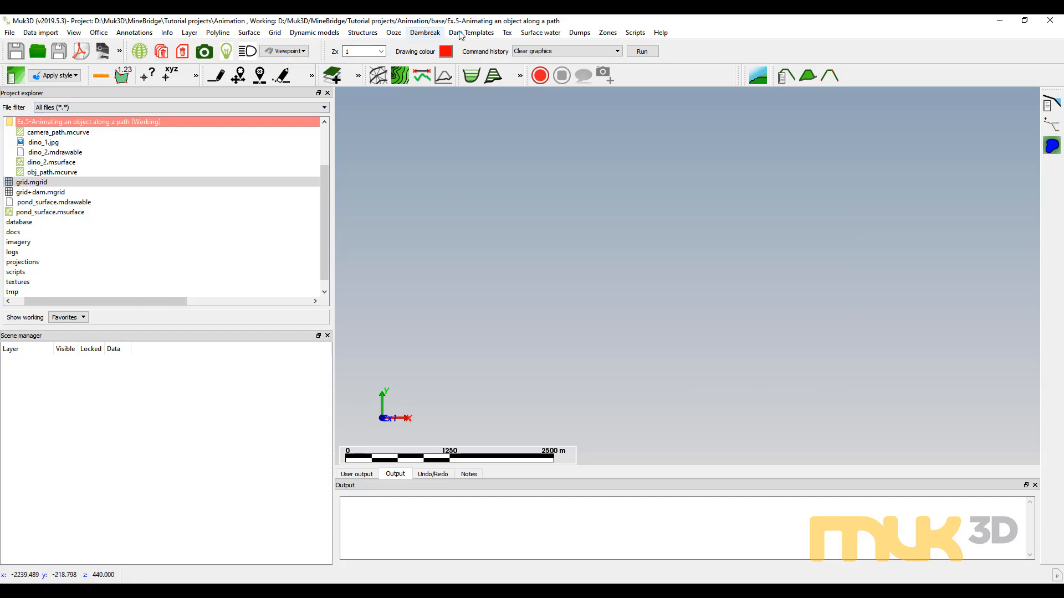
- Start a new animation script named dino with a duration of 10 seconds
left_click(507, 33)
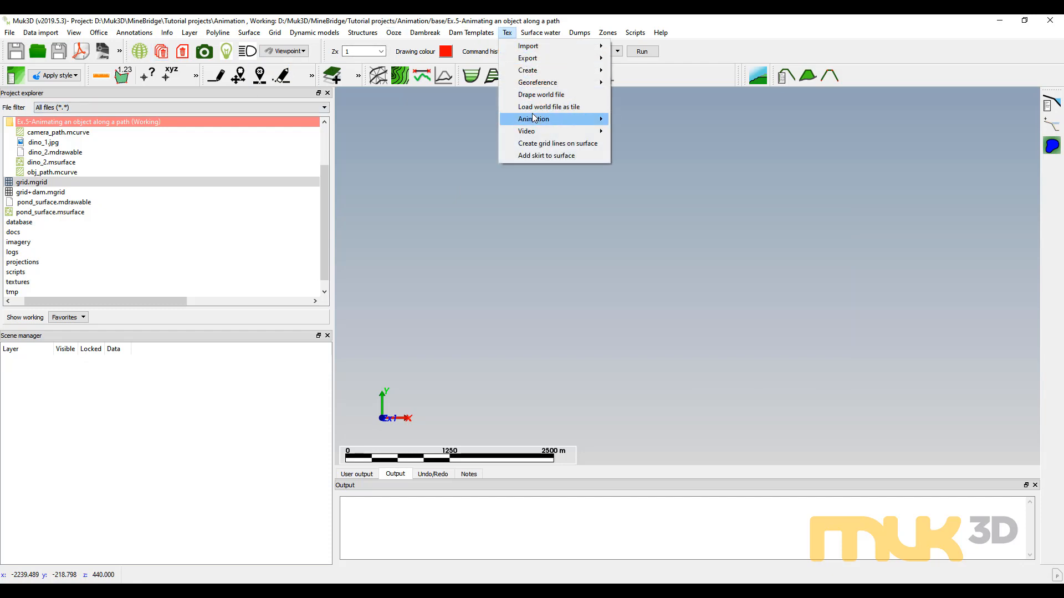
mouse_move(533, 117)
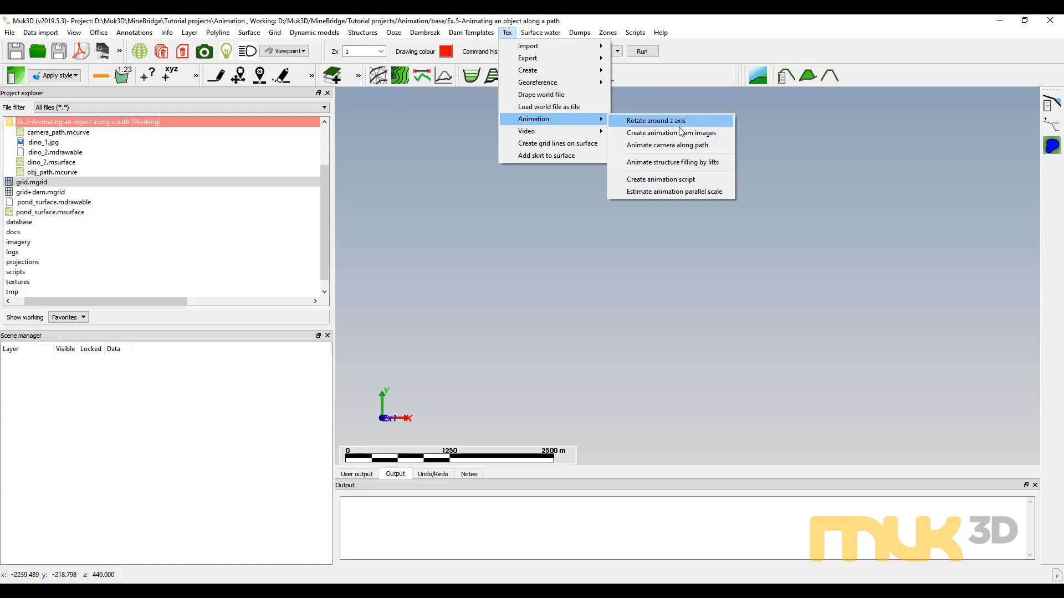
left_click(672, 180)
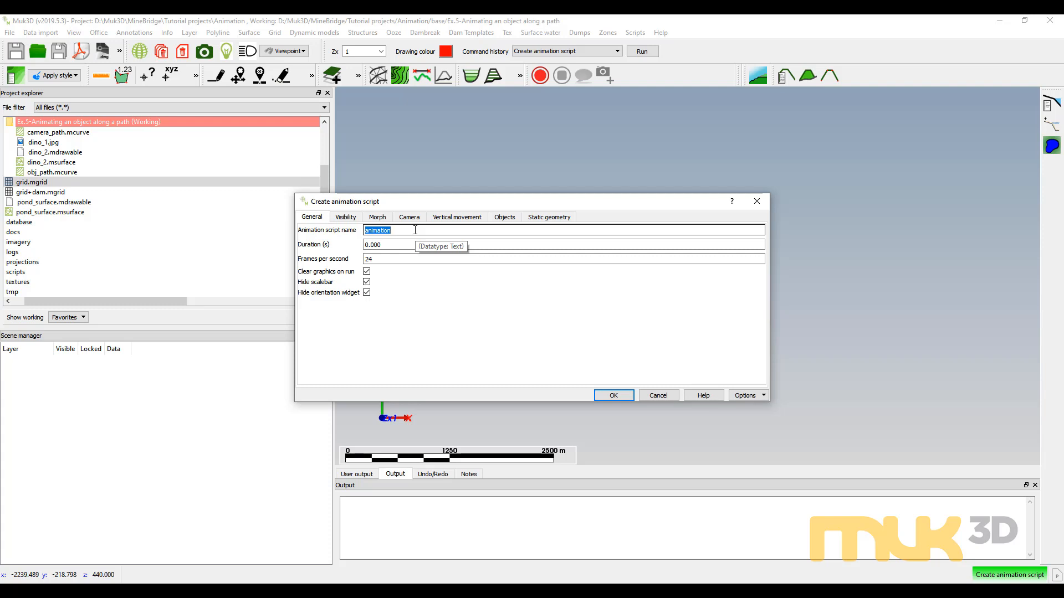
type("dis")
key("BackSpace")
type("no")
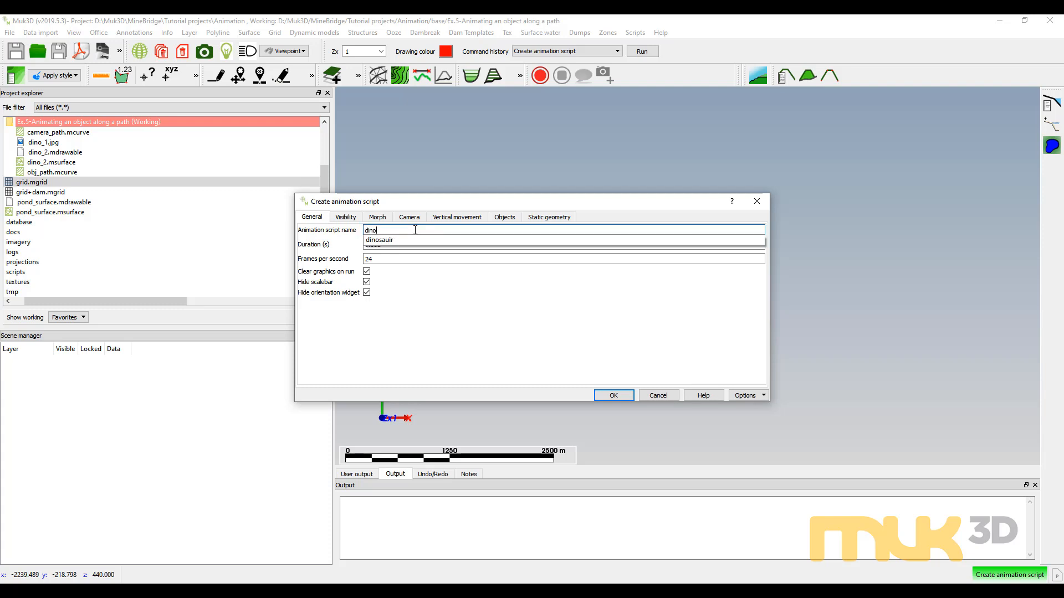
key("Tab")
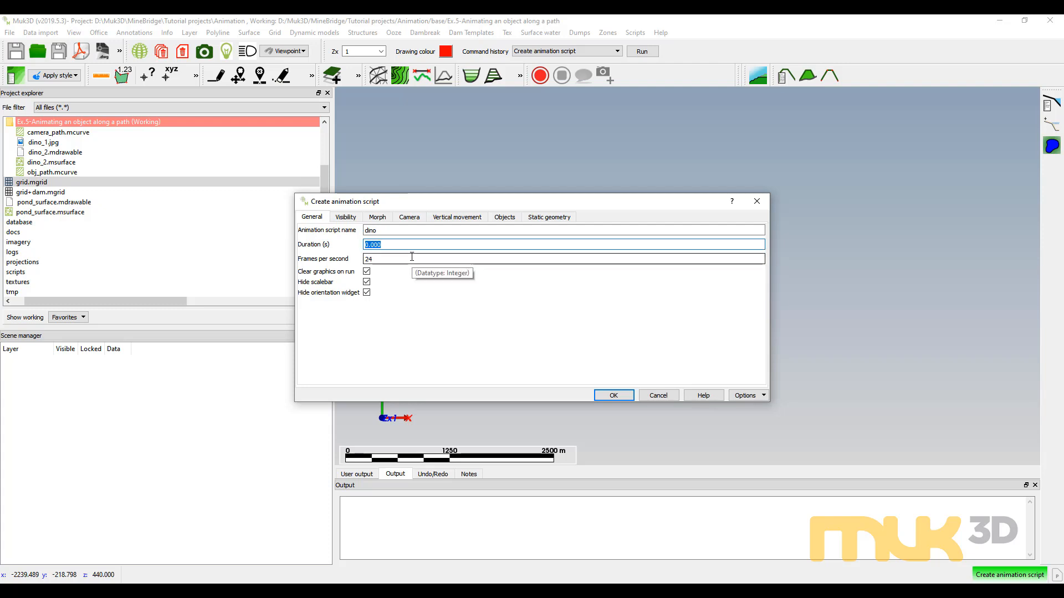
type("10")
key("Tab")
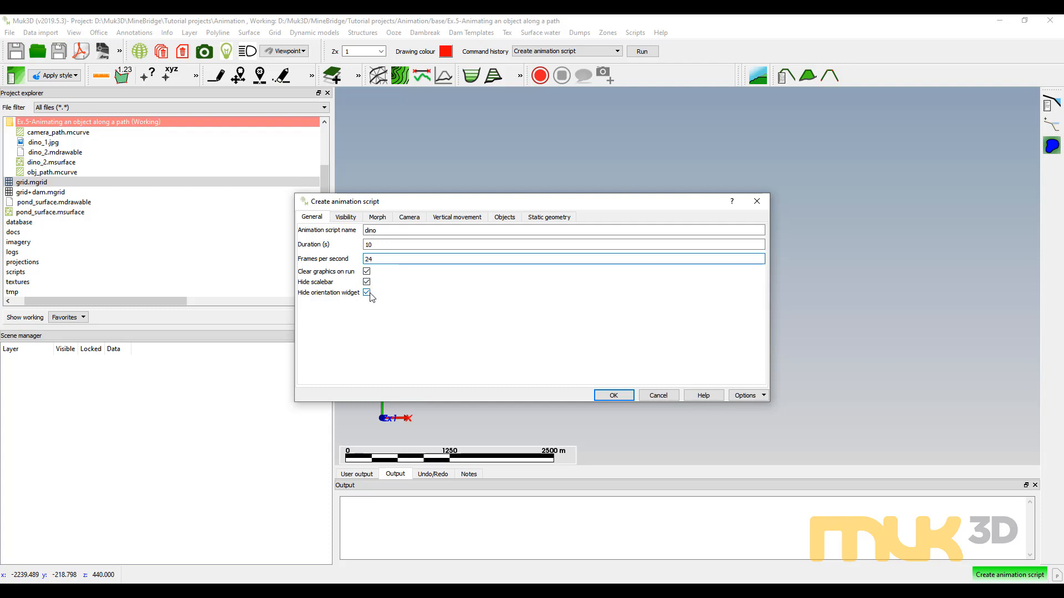
- Define a path-type camera named camer1 with an end time of 10
left_click(411, 218)
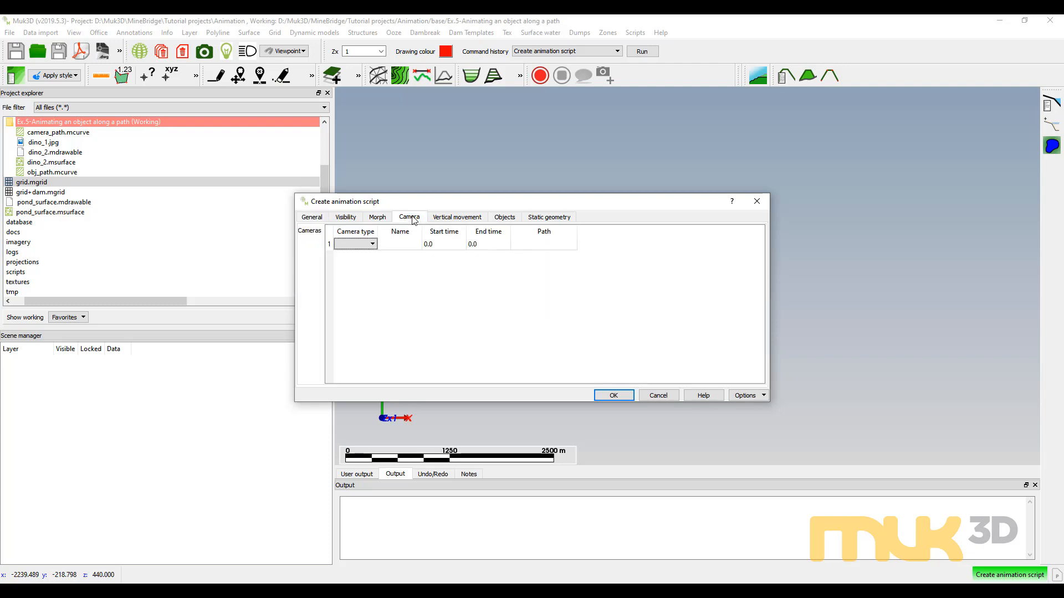
left_click(369, 244)
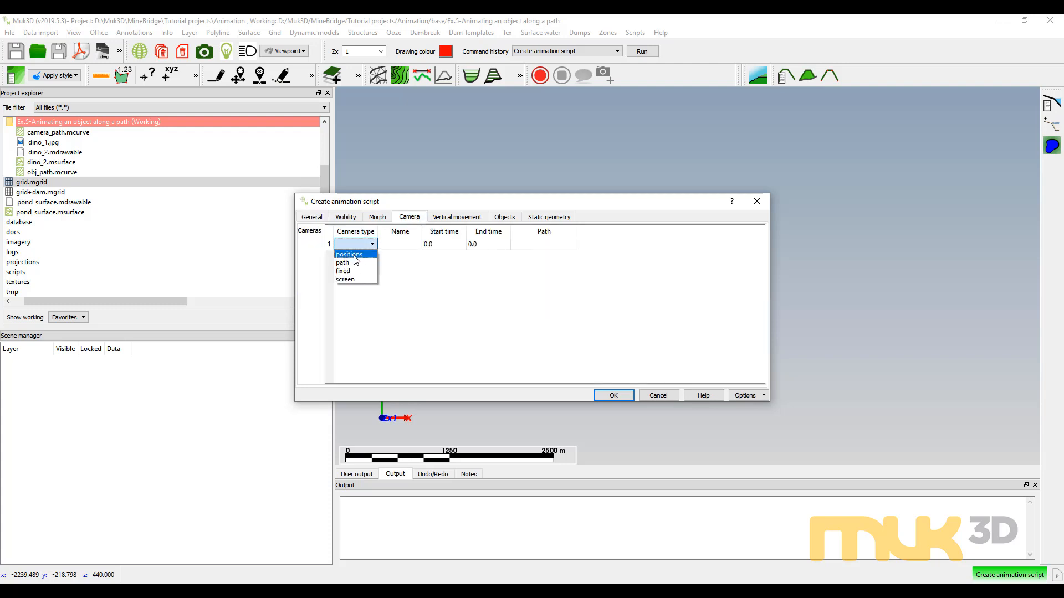
left_click(350, 262)
double_click(395, 245)
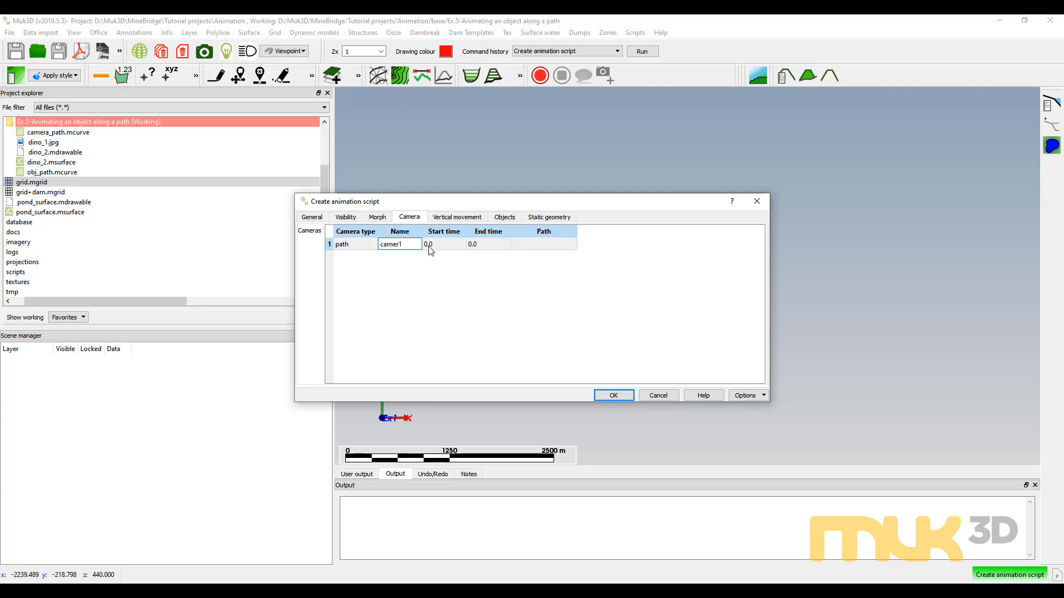
double_click(489, 247)
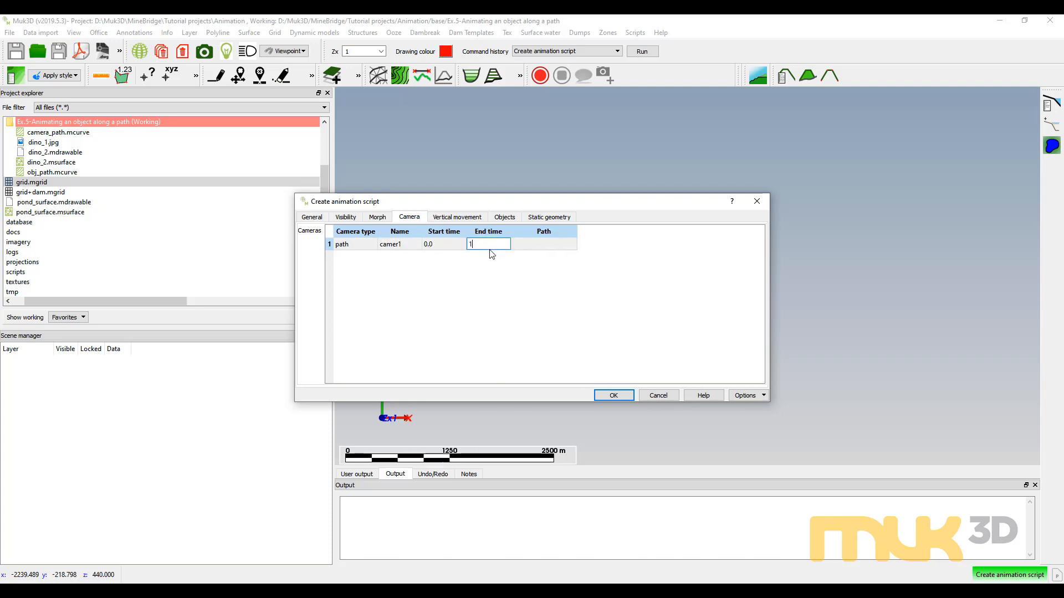
type("10")
- Assign camera_path.mcurve as the camera's path
double_click(565, 247)
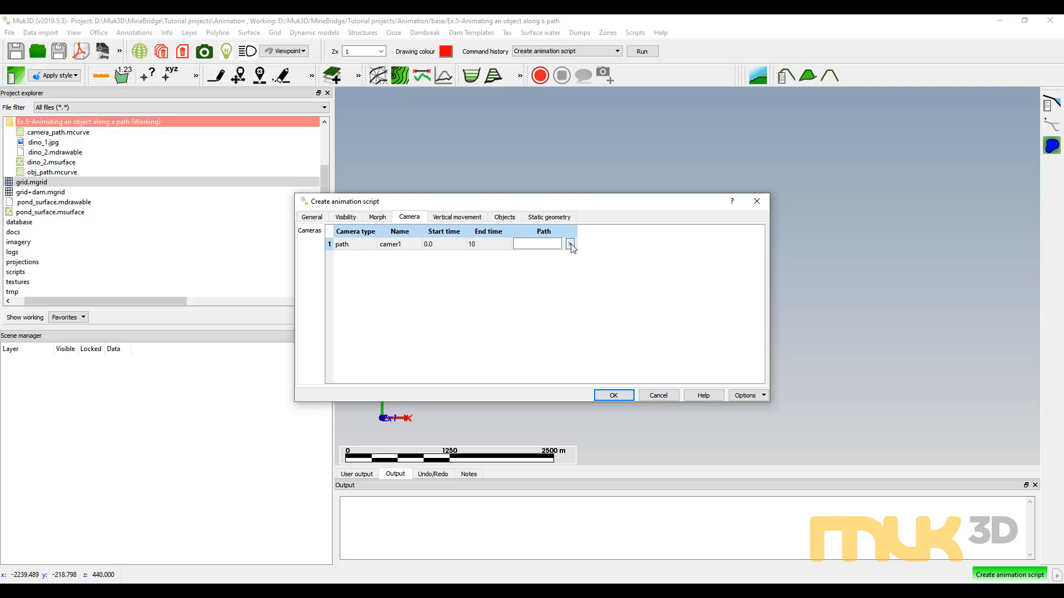
left_click(570, 244)
left_click(439, 291)
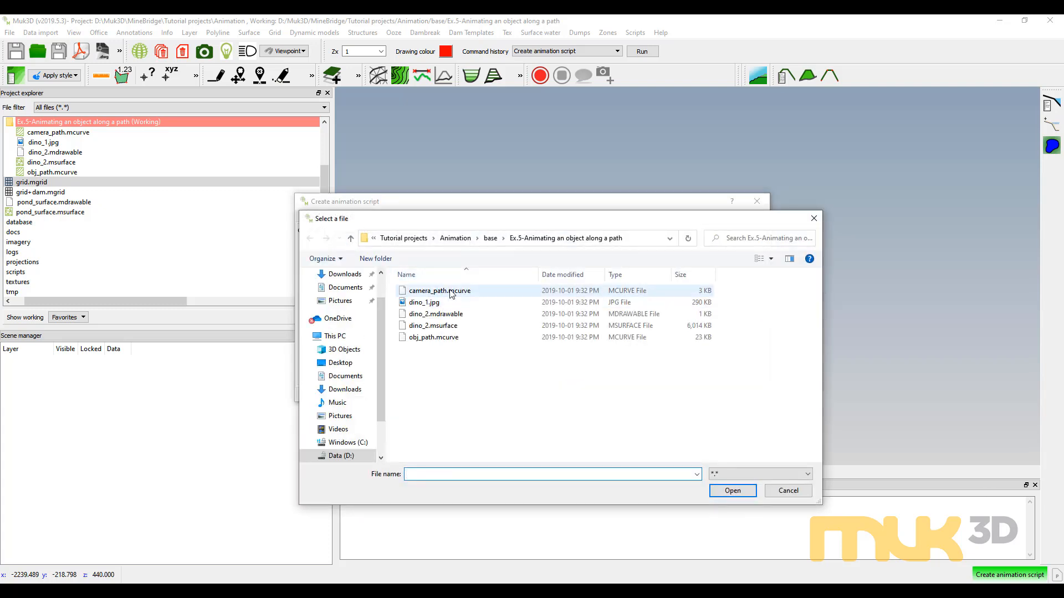
left_click(734, 491)
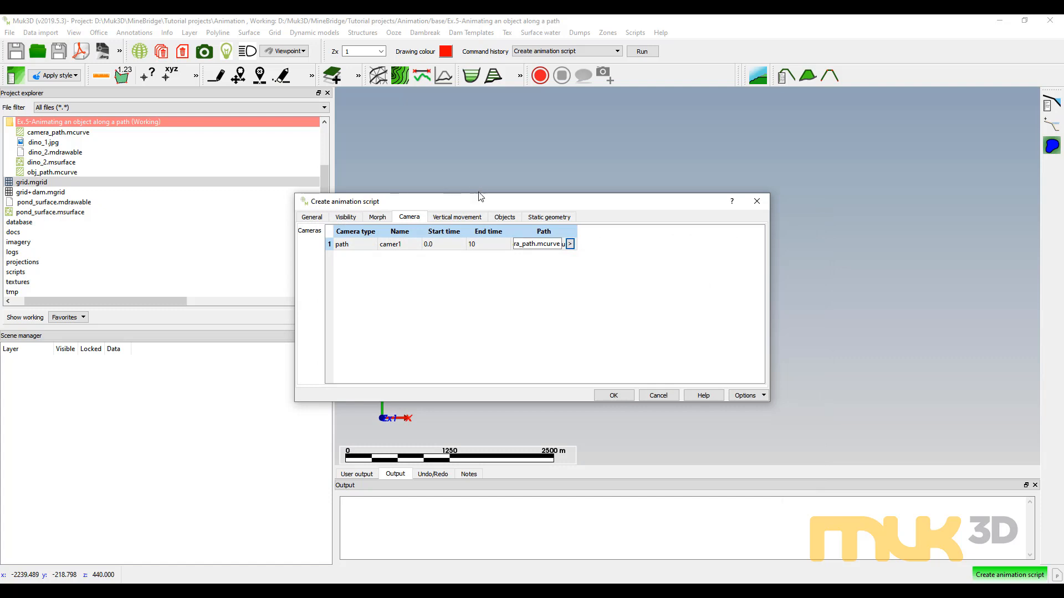
- Add grid.mgrid from the base folder as static geometry of the animation
left_click(550, 219)
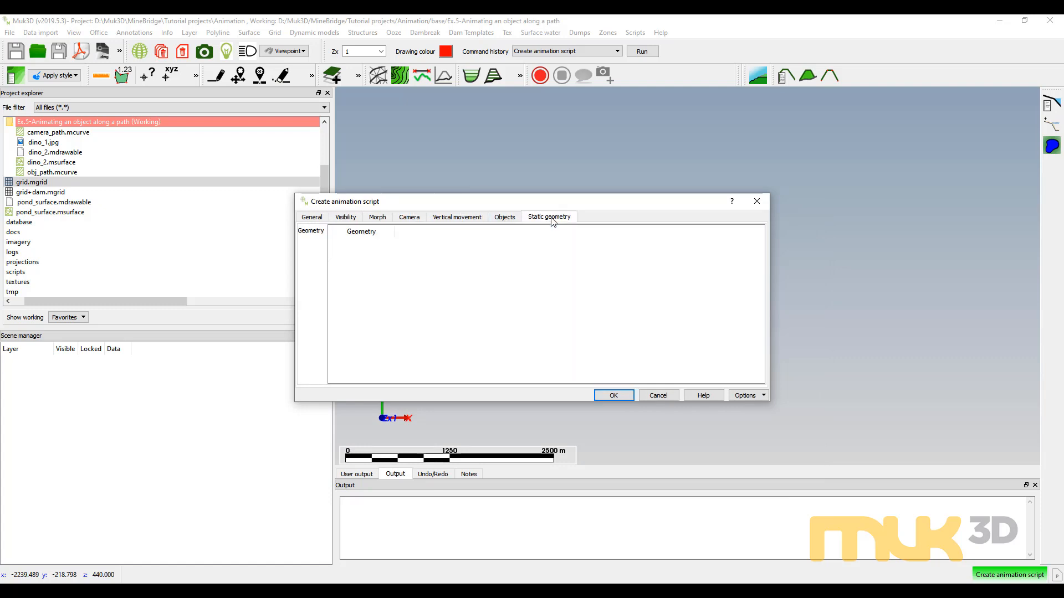
right_click(346, 239)
left_click(393, 248)
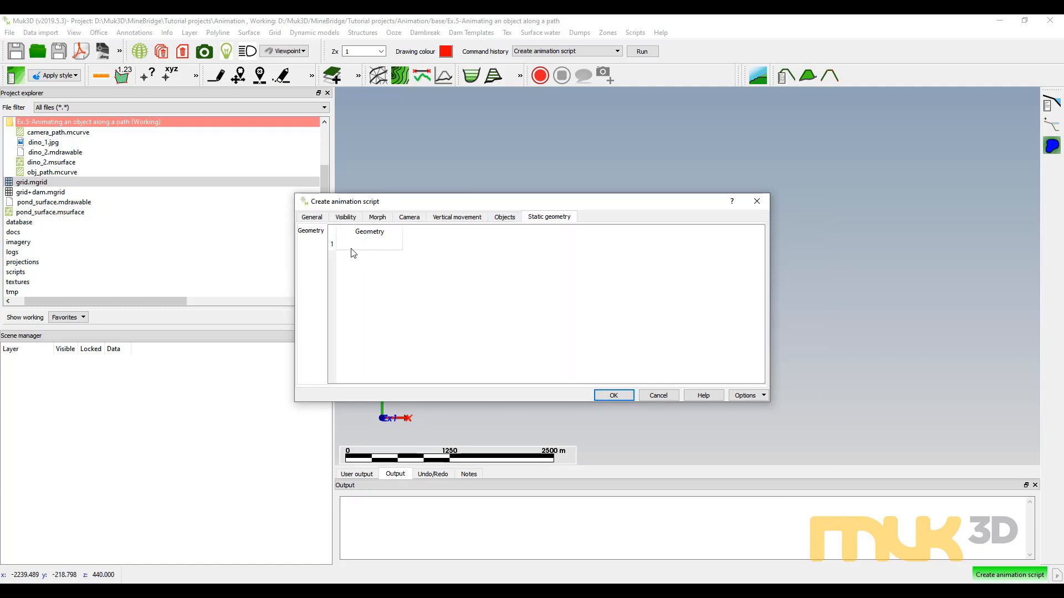
double_click(352, 246)
left_click(396, 245)
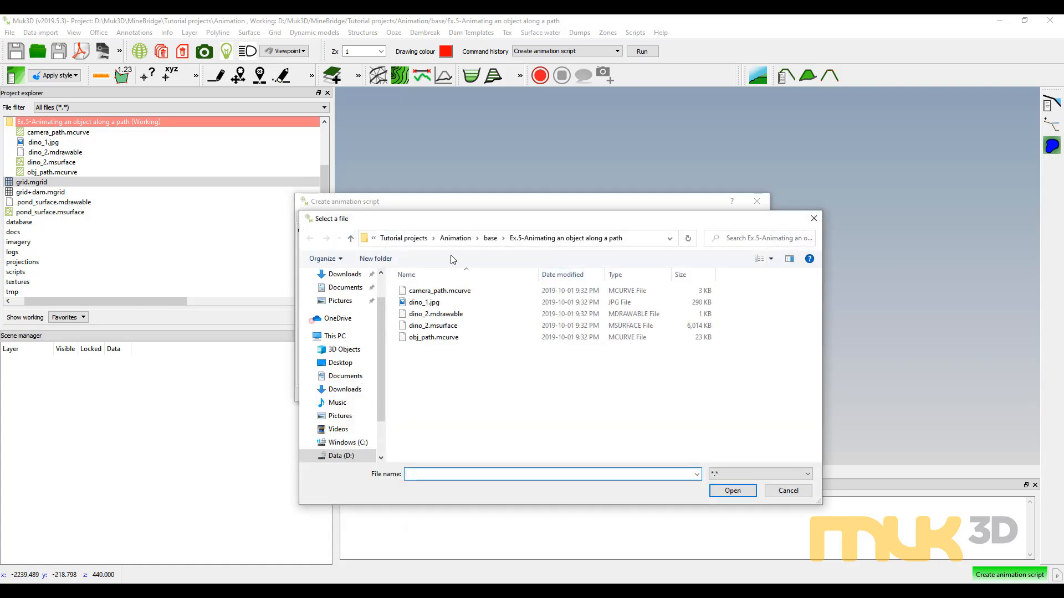
left_click(491, 239)
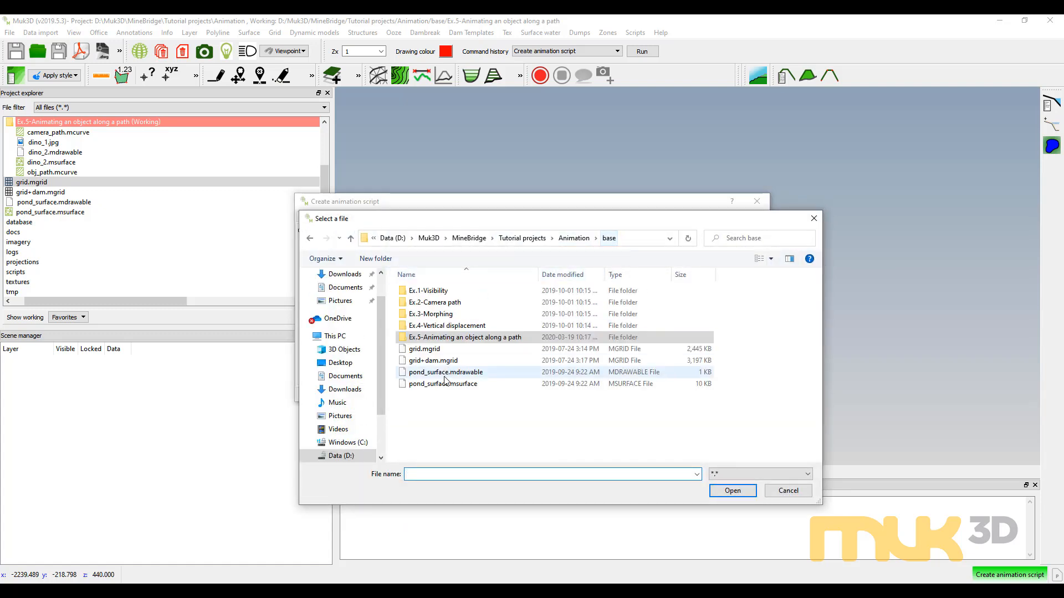
double_click(432, 349)
- Add an animated object entry to the script with an end time of 10
left_click(505, 218)
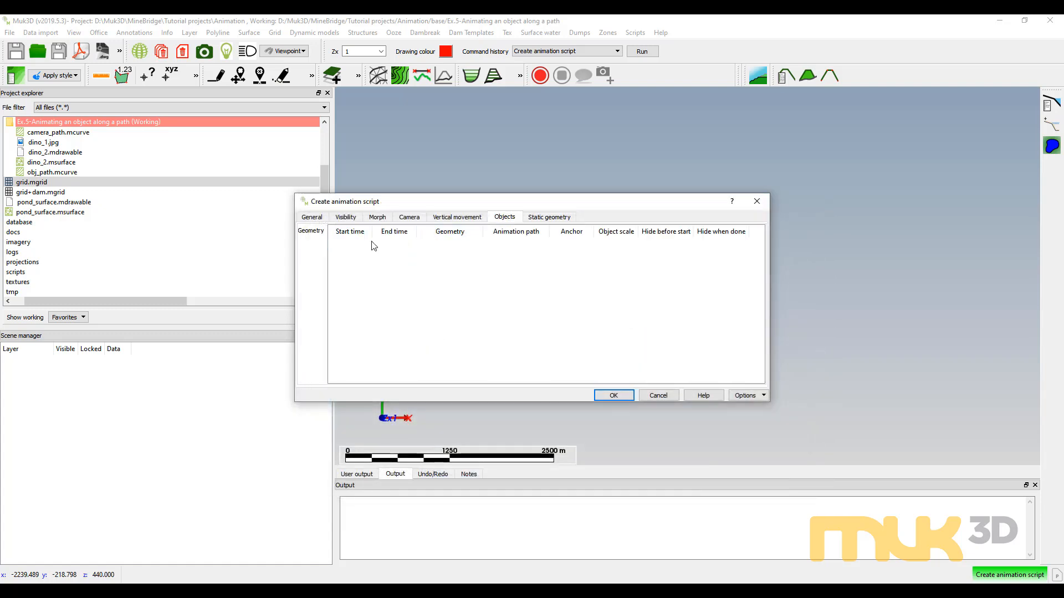
right_click(351, 237)
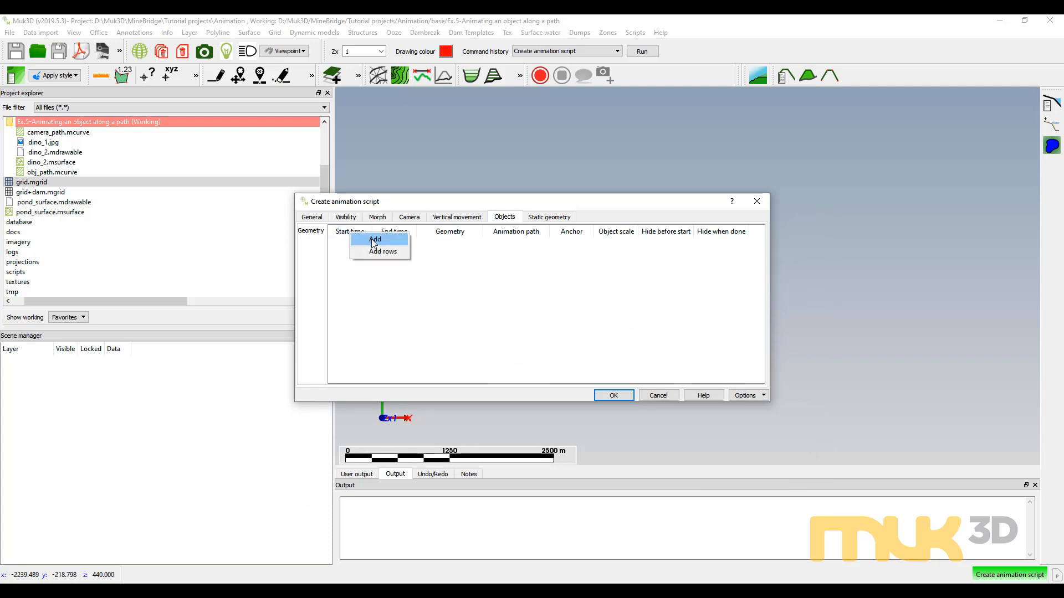
left_click(365, 247)
double_click(411, 248)
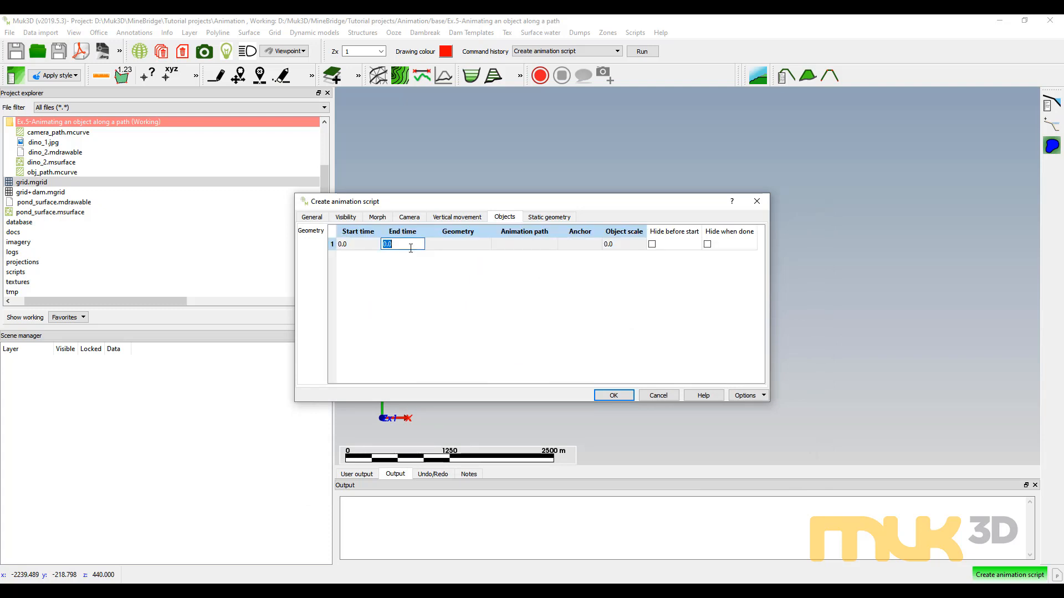
type("10")
- Assign dino_2.msurface from the Ex.5-Animating an object along a path folder as the object's geometry
left_click(457, 248)
left_click(482, 244)
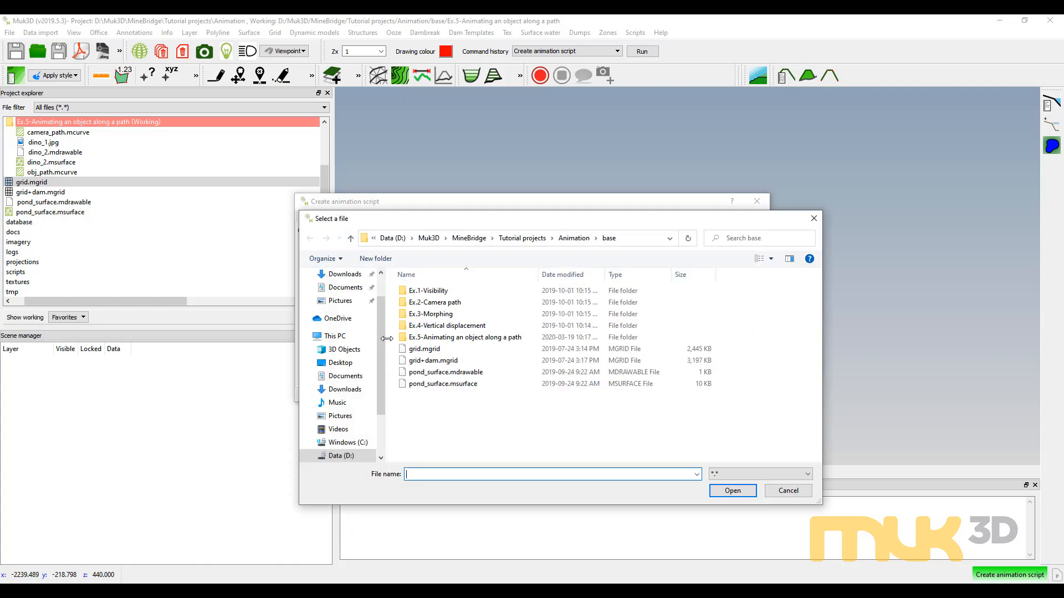
double_click(439, 337)
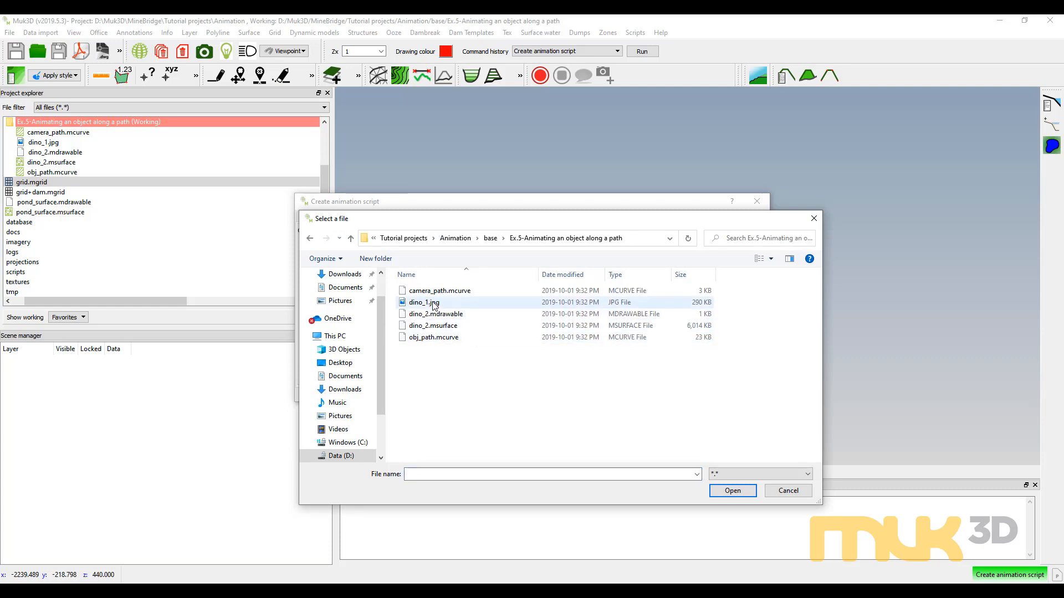
left_click(438, 326)
left_click(730, 490)
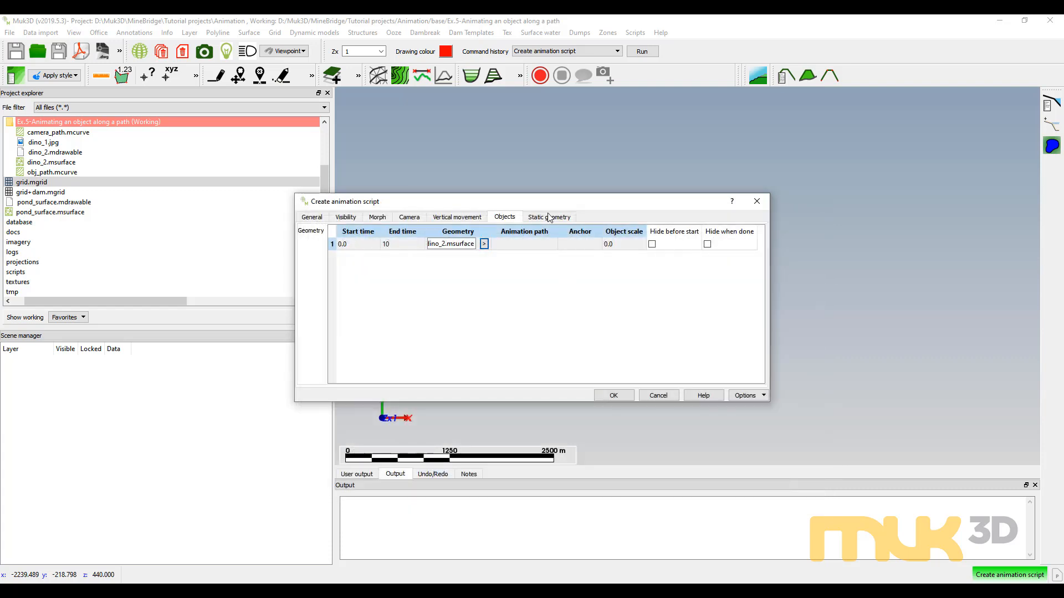
- Set the object's animation path to obj_path.mcurve
left_click(546, 247)
left_click(551, 244)
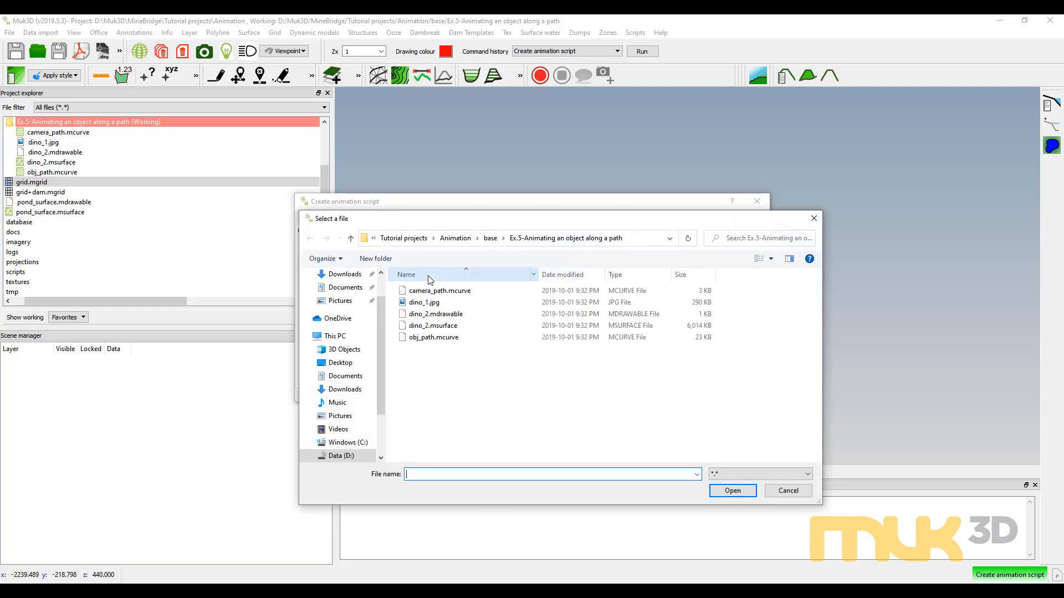
double_click(439, 291)
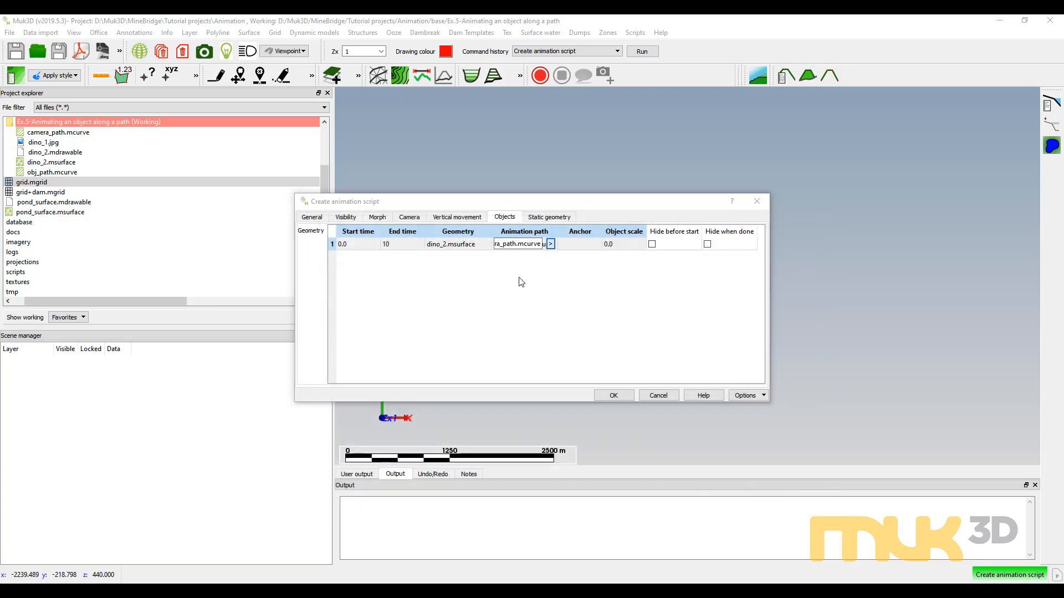
left_click(550, 244)
double_click(430, 337)
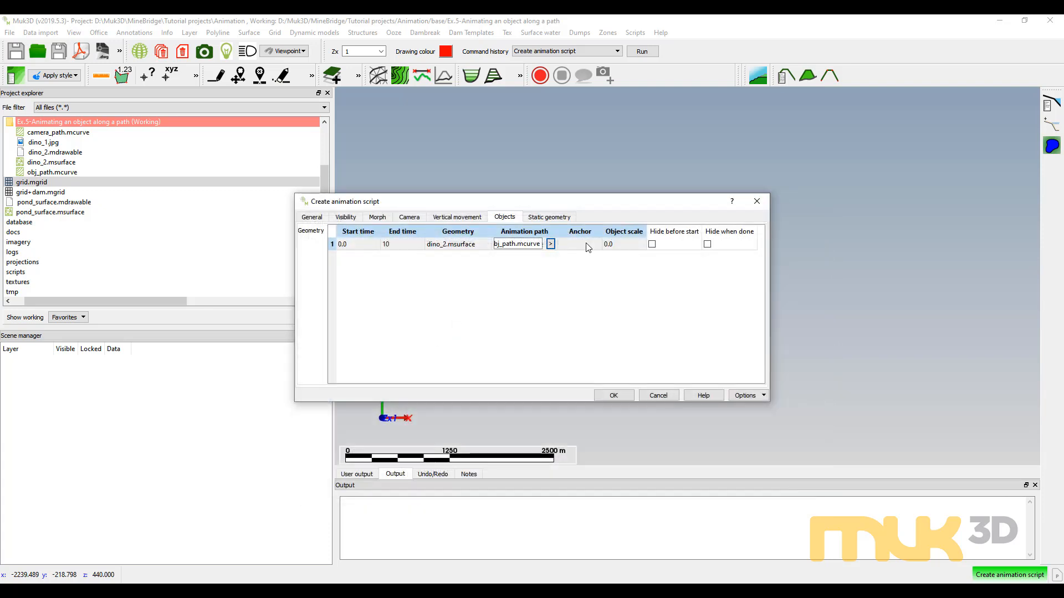
- Anchor the animated object at its bottom and set its object scale to 1
left_click(590, 246)
left_click(595, 245)
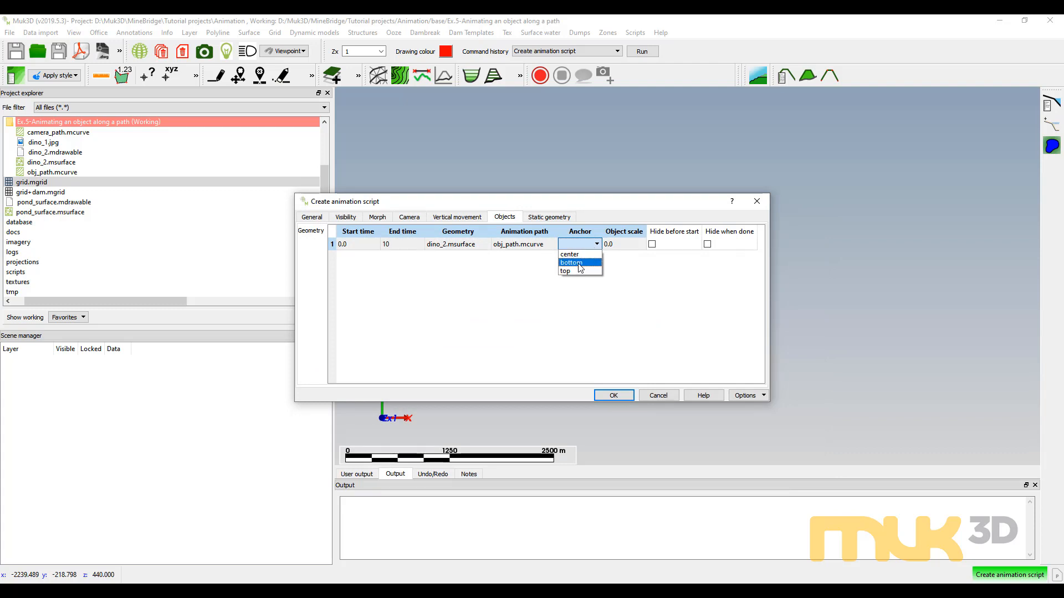
left_click(587, 263)
left_click(627, 246)
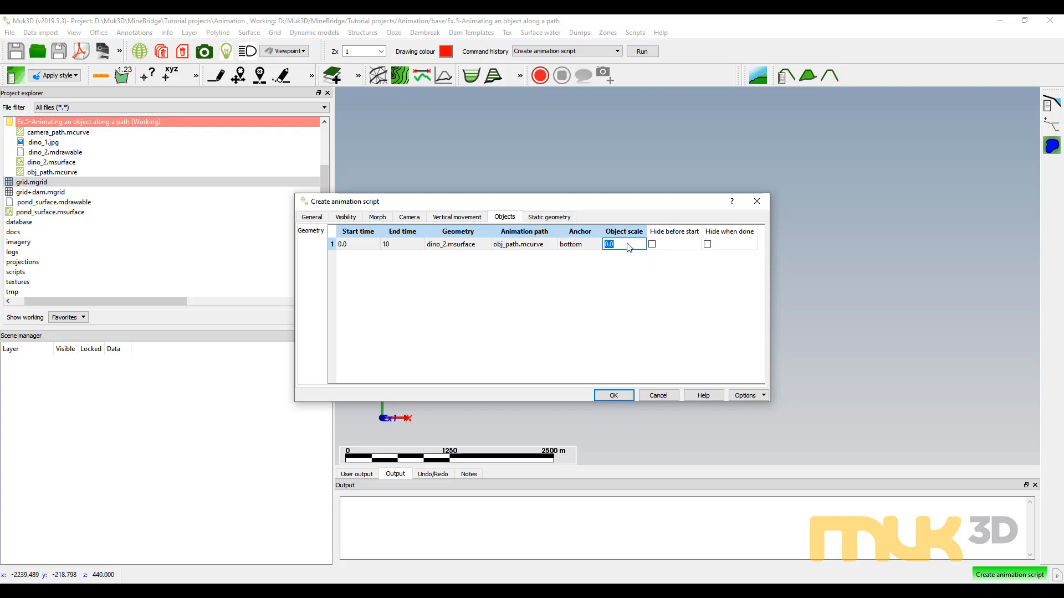
type("1")
left_click(637, 287)
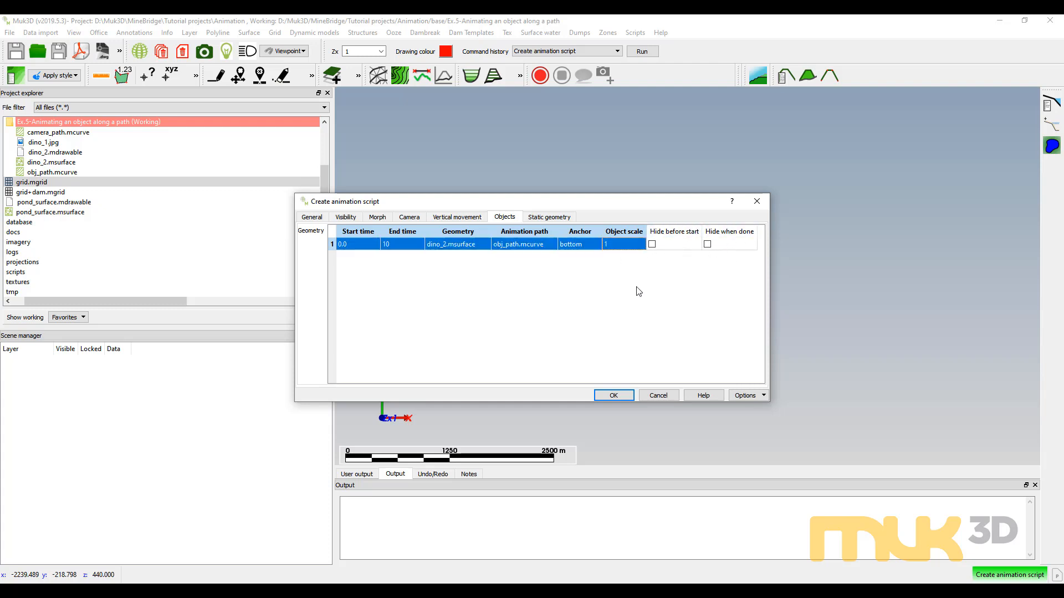
- Generate the animation script, then open dino.py in Notepad++ and review its code
left_click(616, 394)
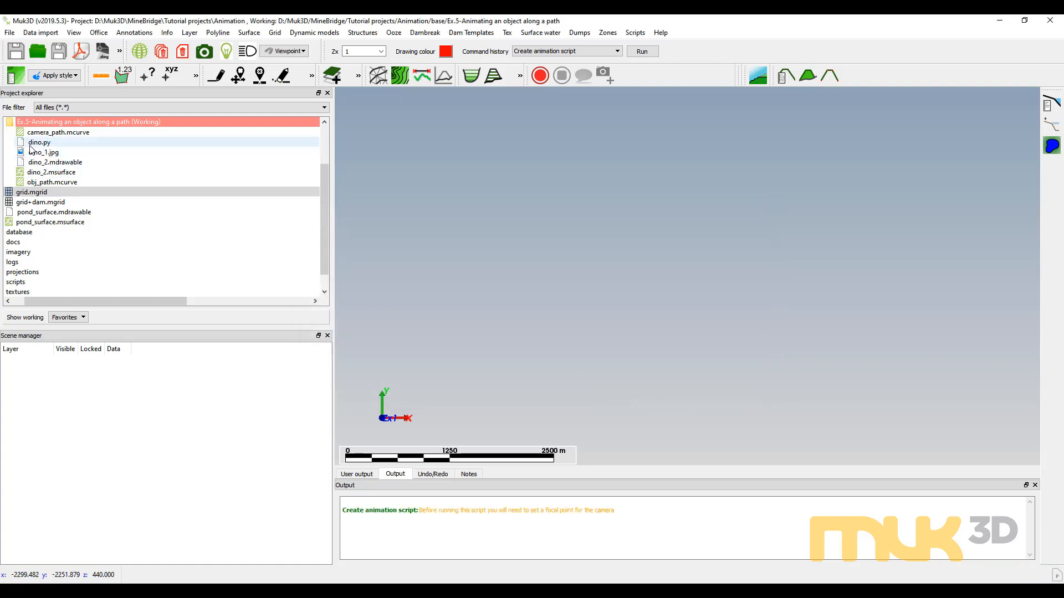
left_click(39, 143)
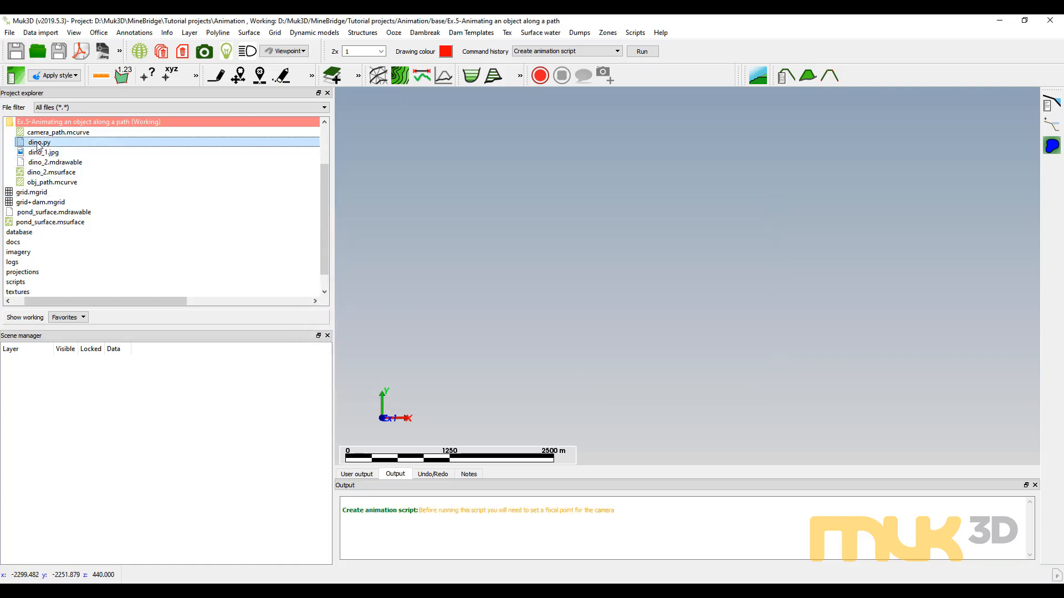
right_click(38, 145)
left_click(95, 285)
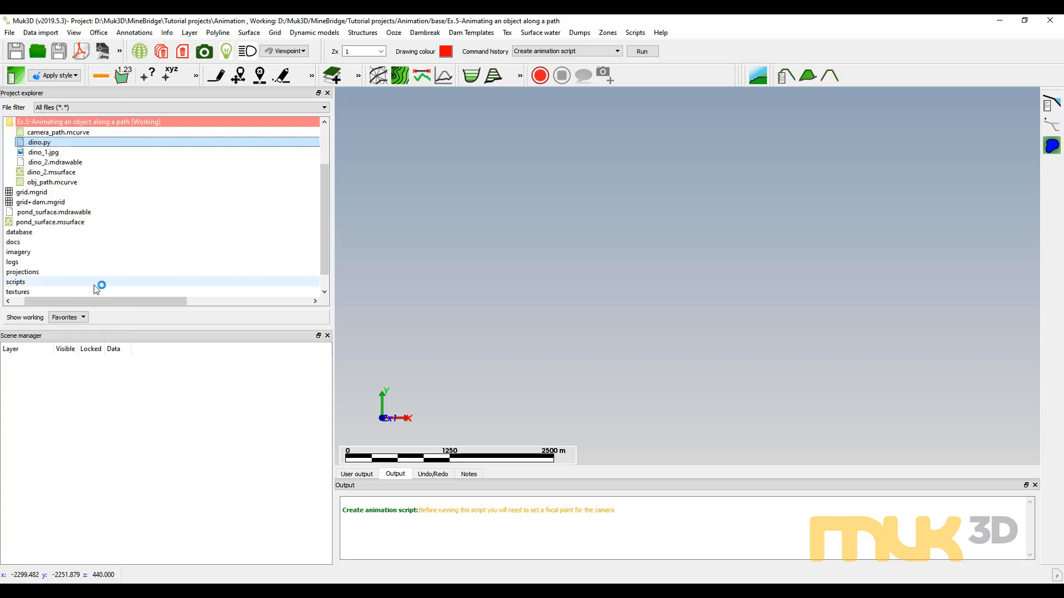
scroll(389, 211, "down", 2)
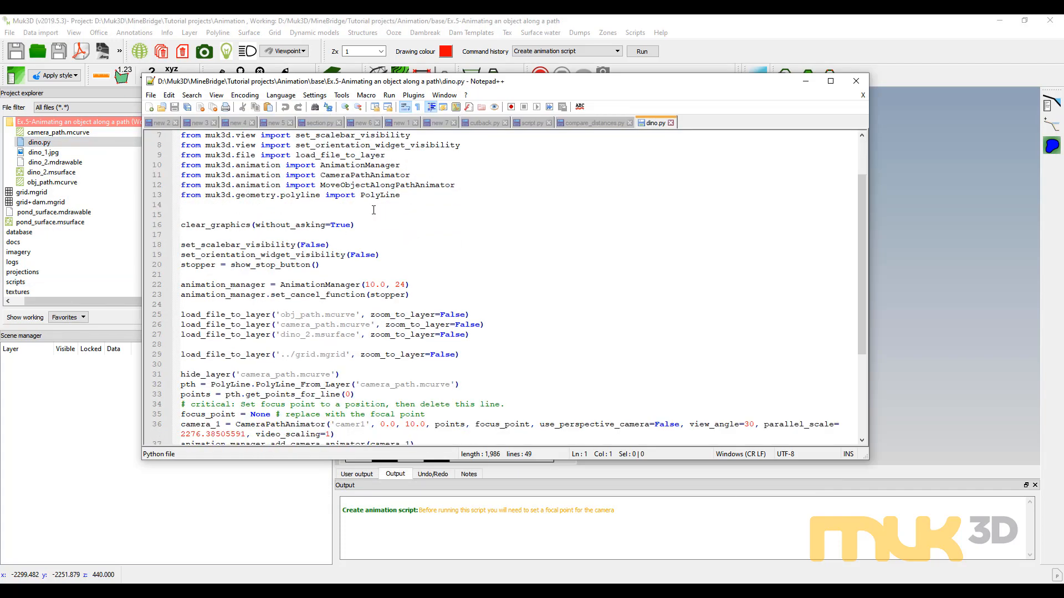
scroll(373, 210, "up", 2)
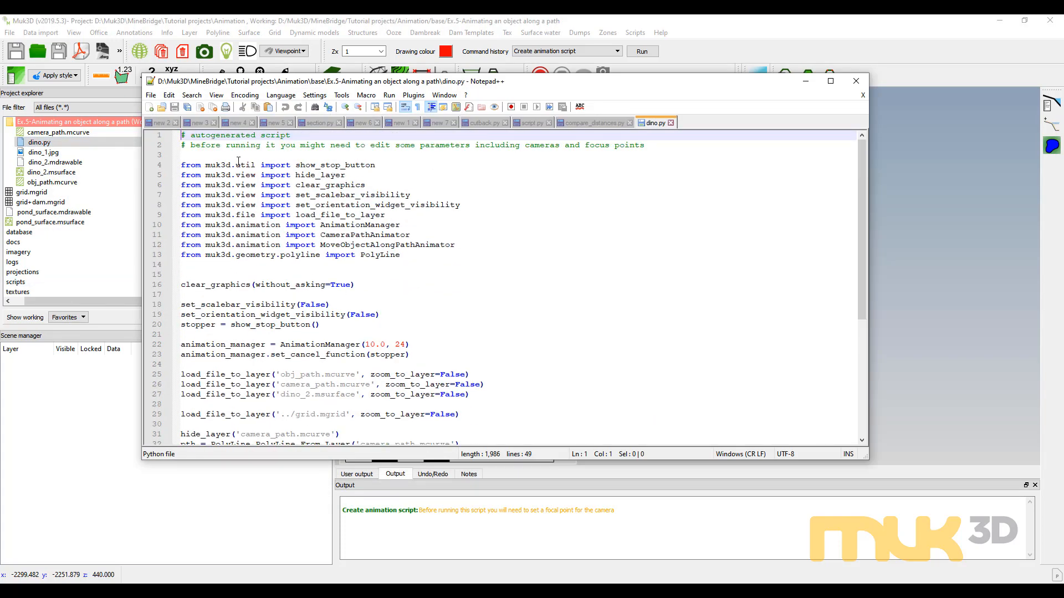
left_click(413, 258)
scroll(377, 242, "down", 2)
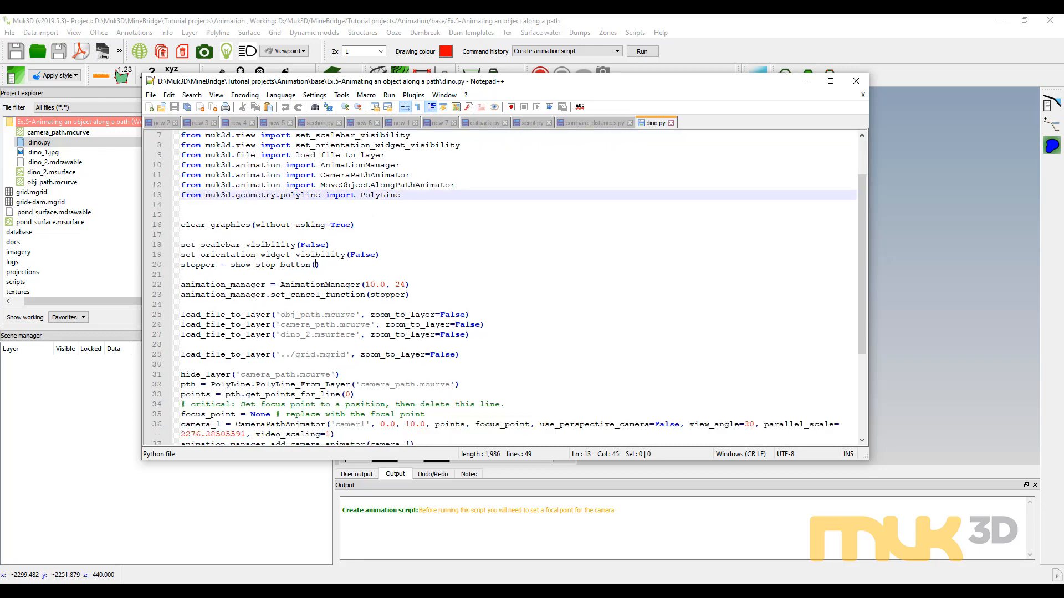
scroll(370, 314, "down", 1)
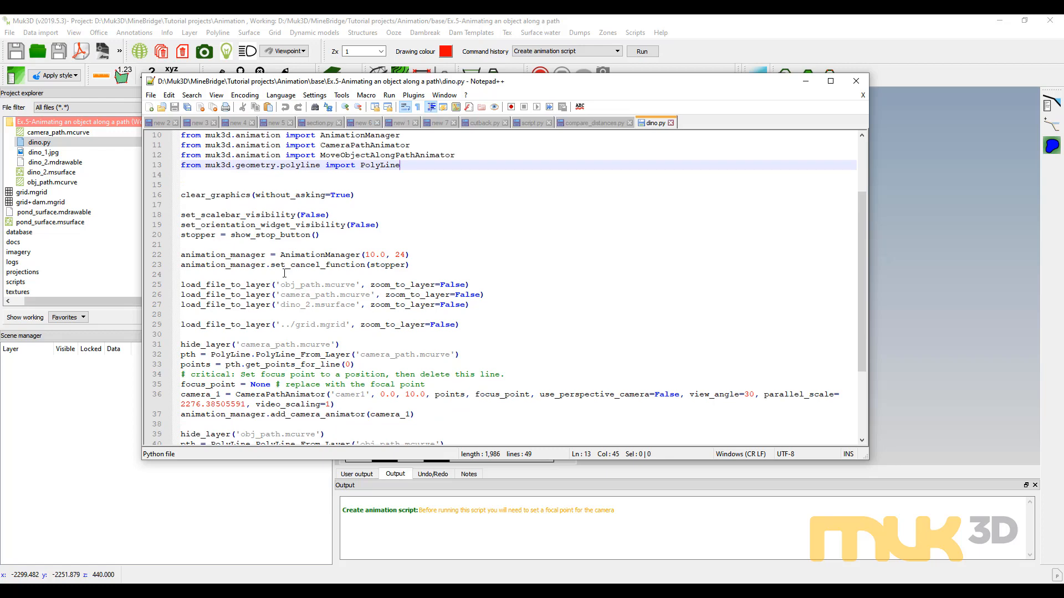
- Try to run dino.py in the 3D view, then load grid.mgrid into the scene
left_click_drag(39, 142, 610, 209)
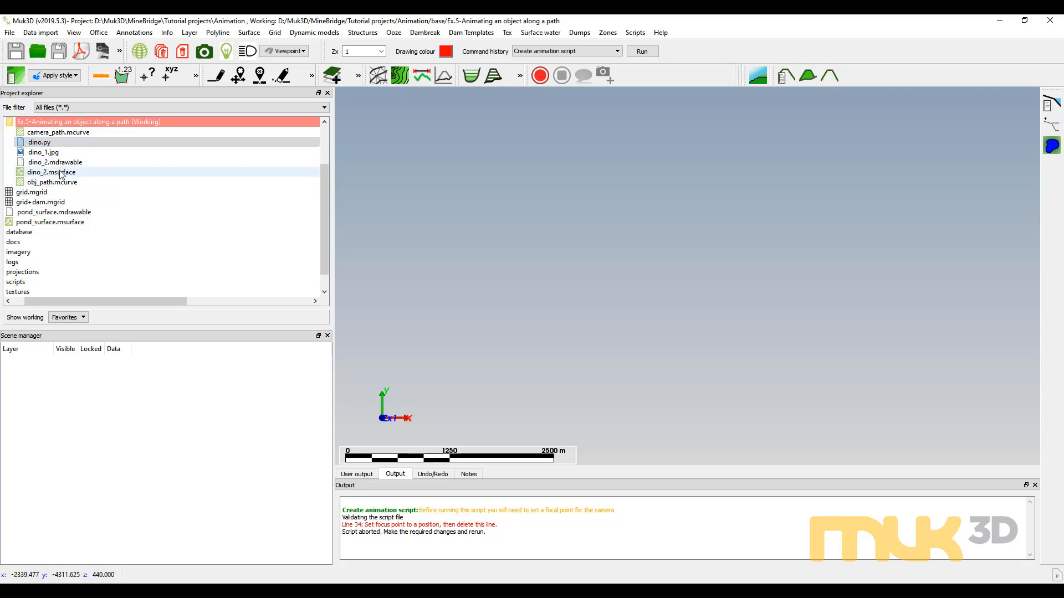
left_click_drag(46, 192, 595, 308)
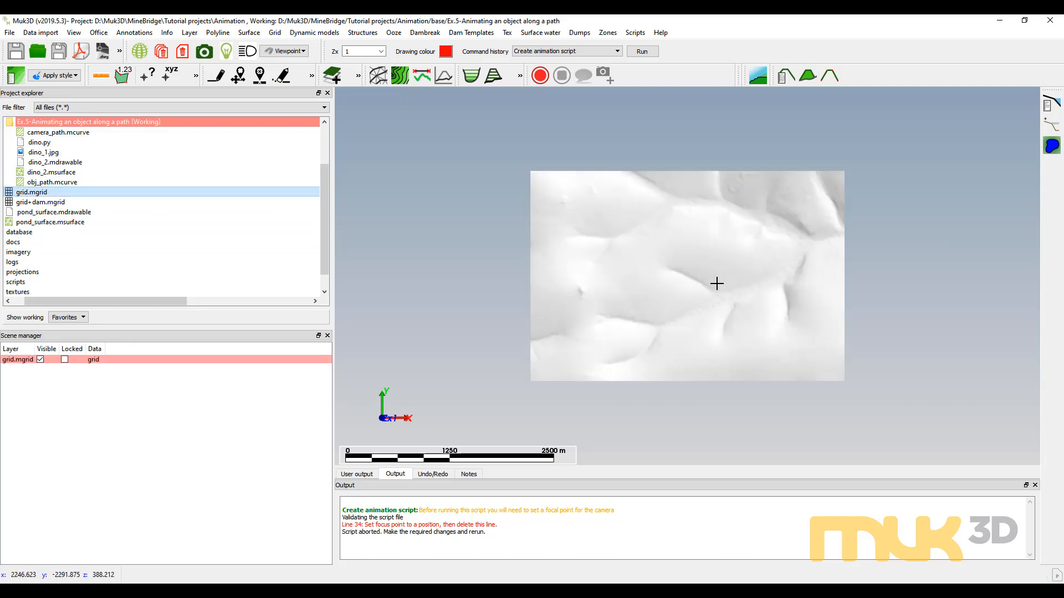
scroll(716, 285, "up", 2)
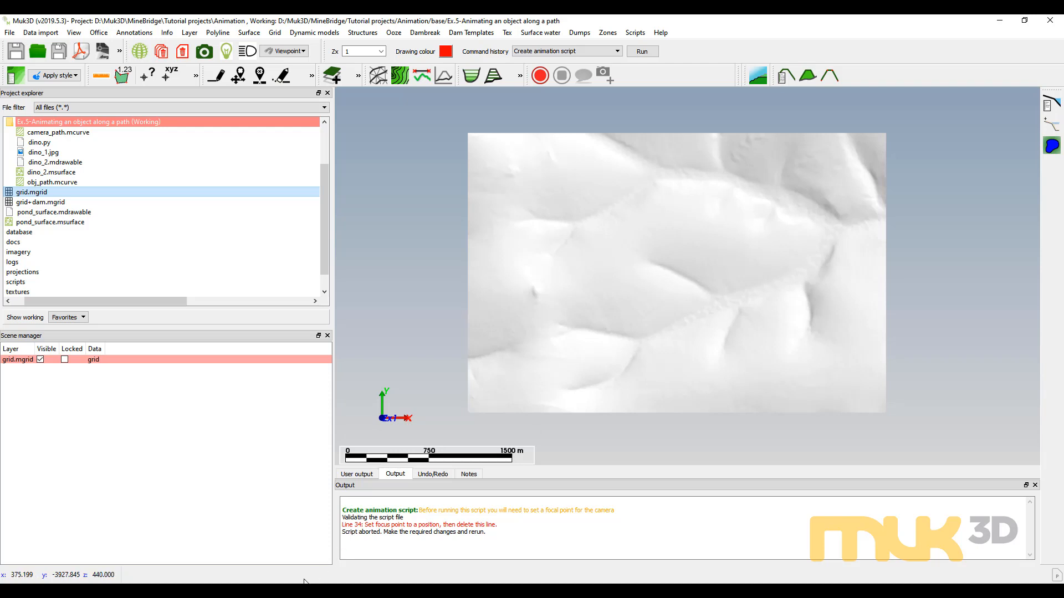
- Set focus_point in the dino.py script in Notepad++ to (1827.560942, -2174.994431, 402.299640), replacing the placeholder and its comment
left_click(282, 593)
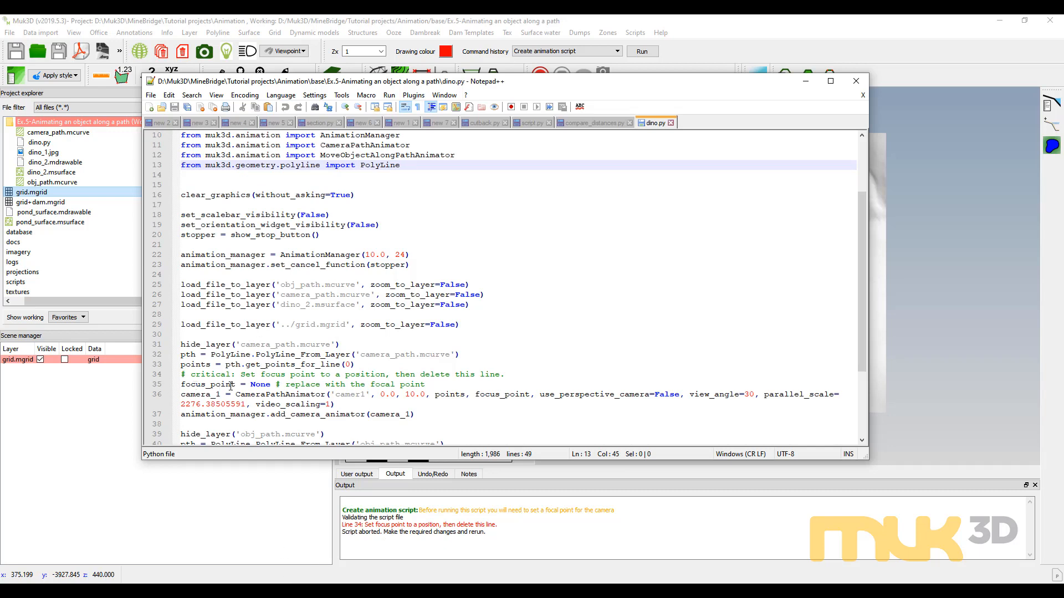
left_click_drag(251, 384, 434, 385)
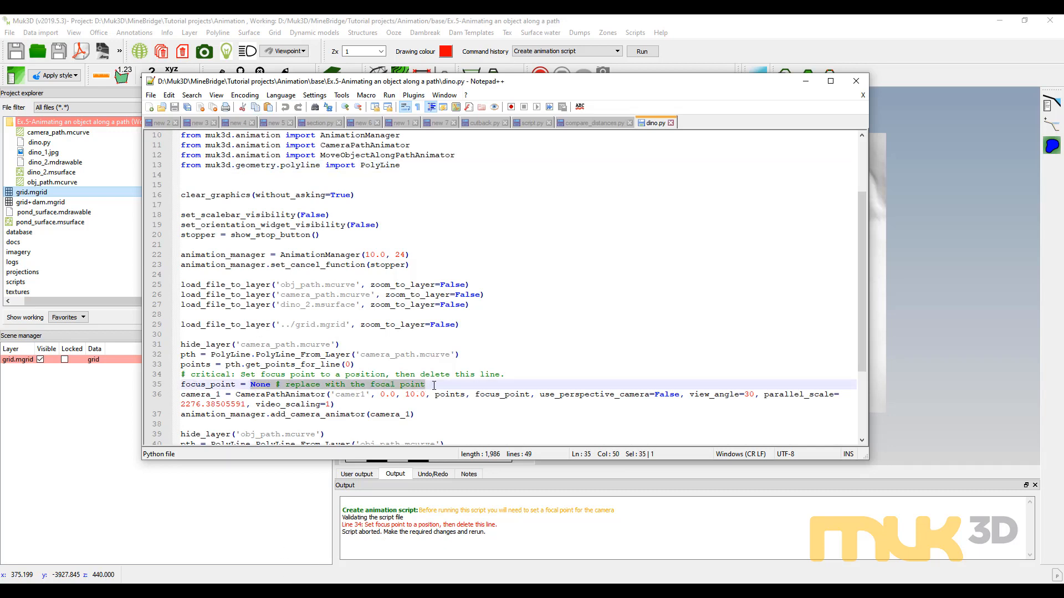
type("(1827.560942, -2174.994431, 402.299640")
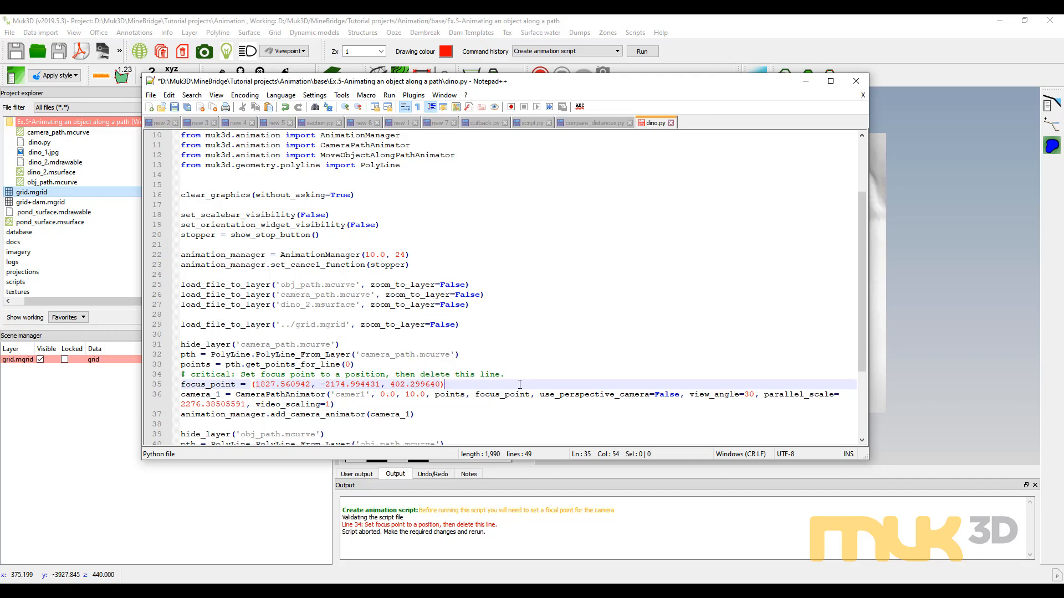
- Delete the "critical" comment above the focus_point line and save the script
left_click_drag(510, 377, 169, 376)
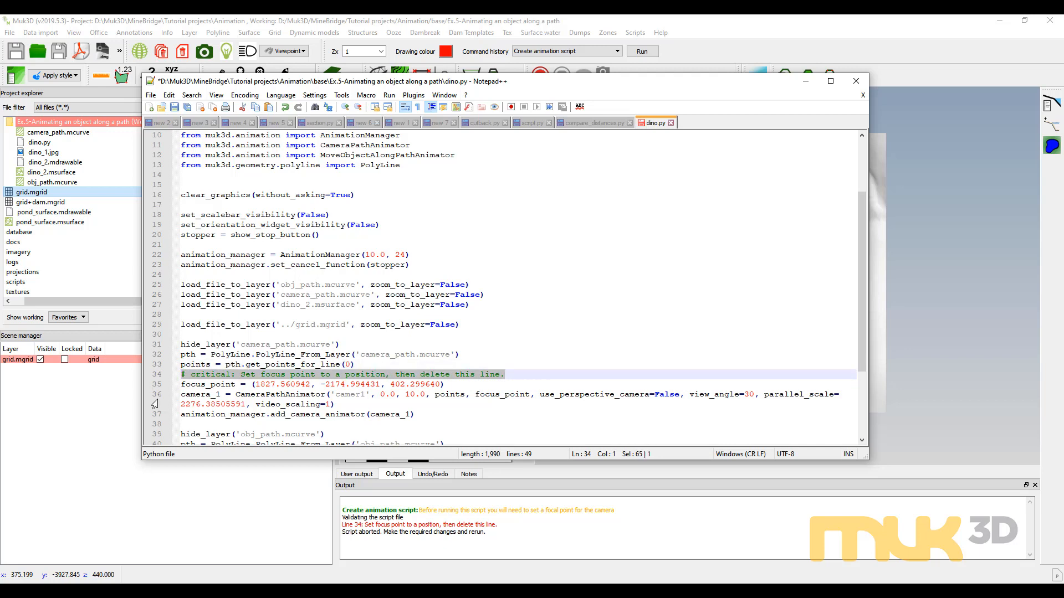
key("Delete")
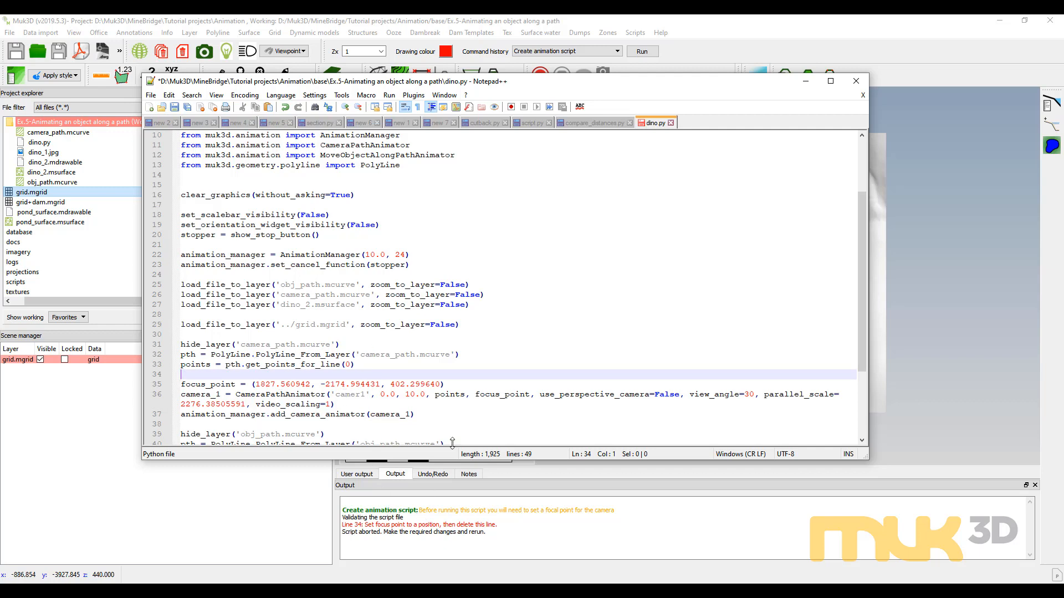
key("ctrl+s")
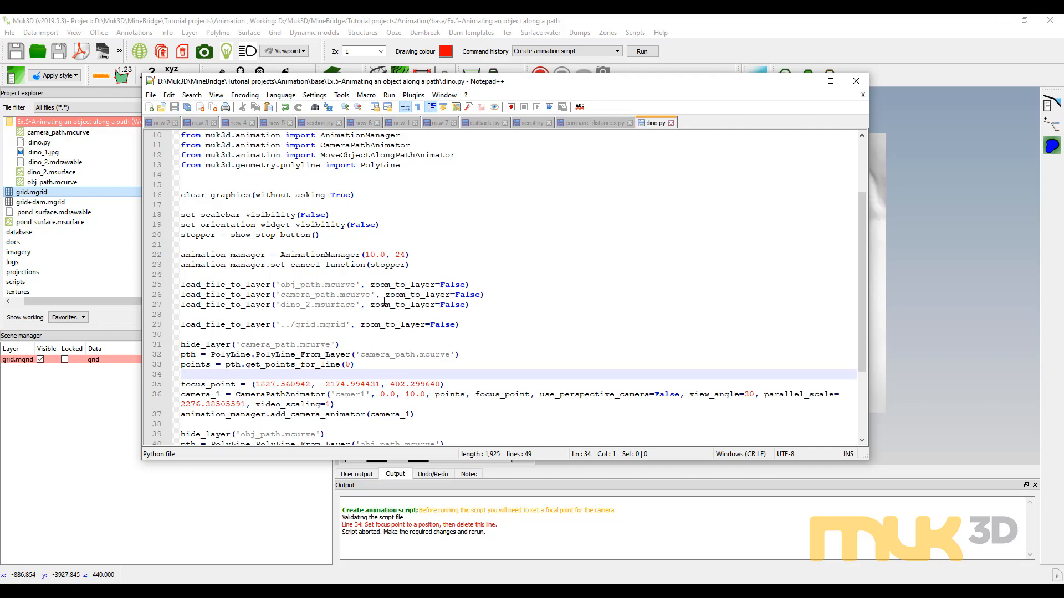
- Switch to Muk3D, run dino.py to render the animation, and play back the camer1.avi video
left_click(42, 190)
left_click_drag(40, 142, 606, 205)
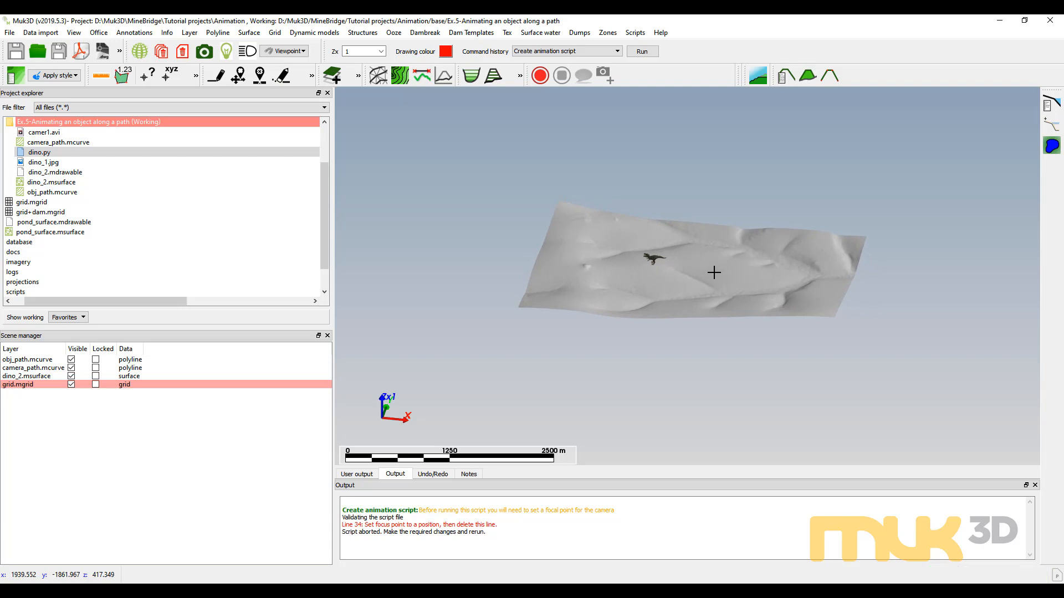
right_click(47, 133)
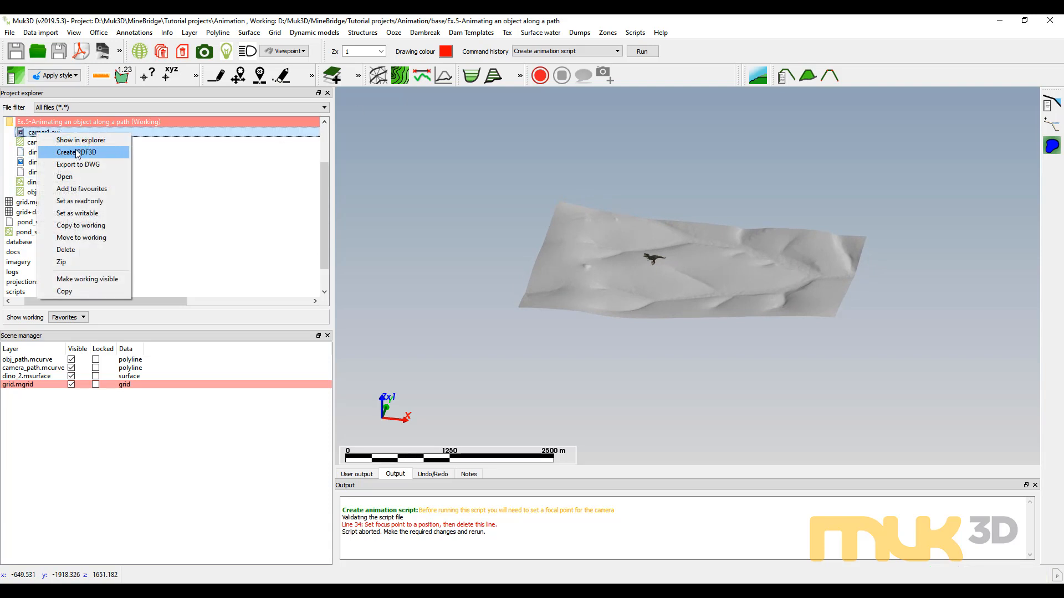
left_click(78, 178)
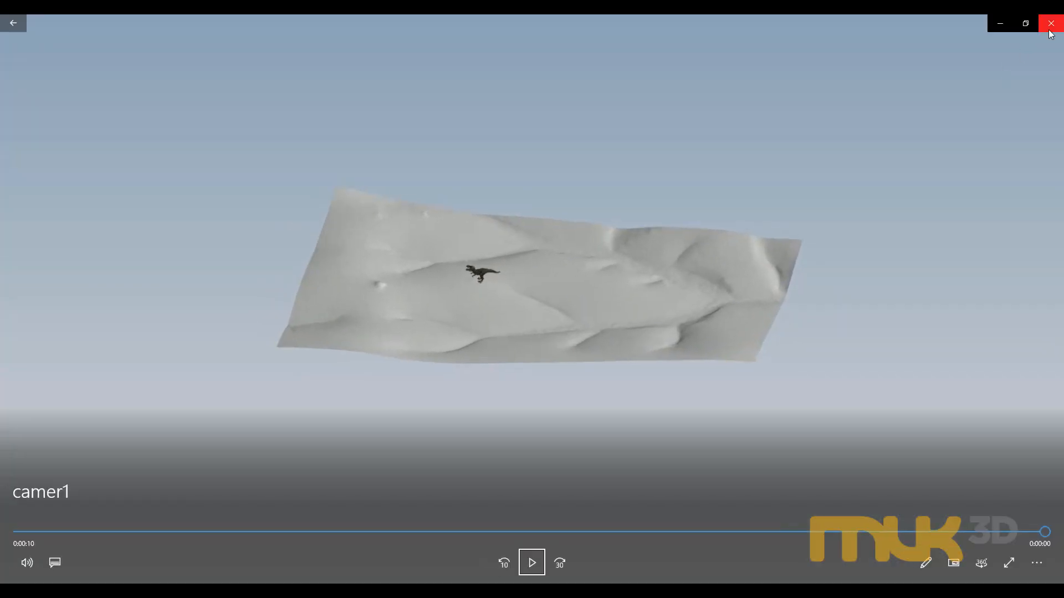
left_click(1050, 26)
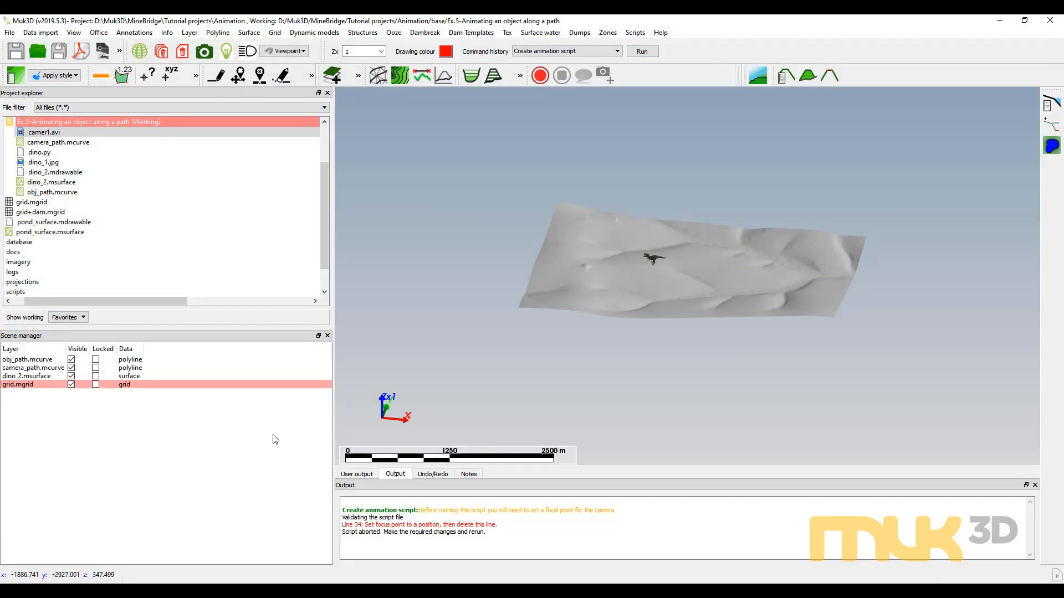
- Set the camera's parallel_scale to 1000 in the dino.py script in Notepad++ and save it
key("alt+Tab")
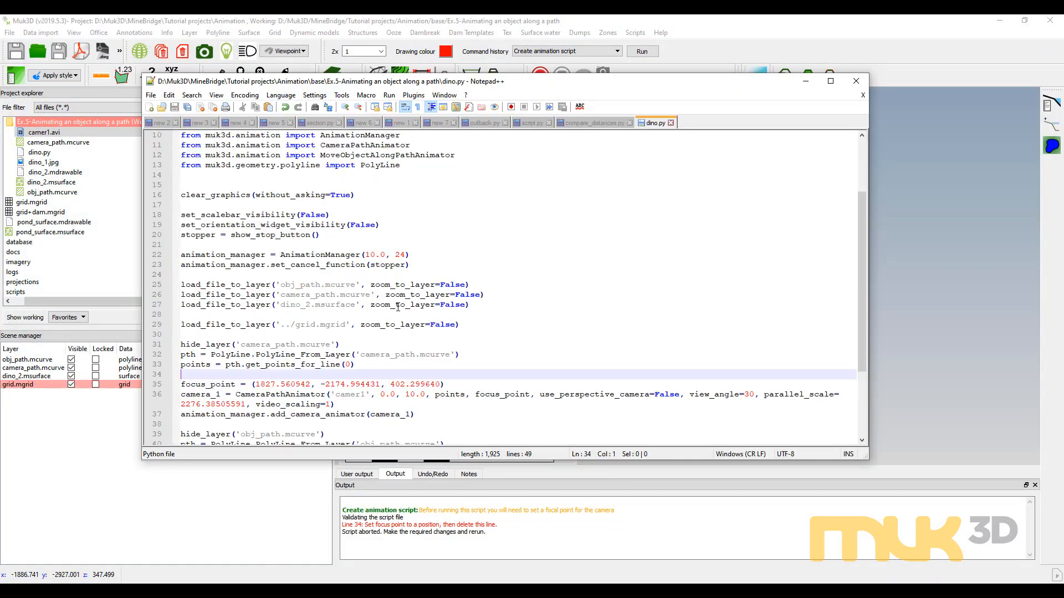
scroll(397, 306, "down", 4)
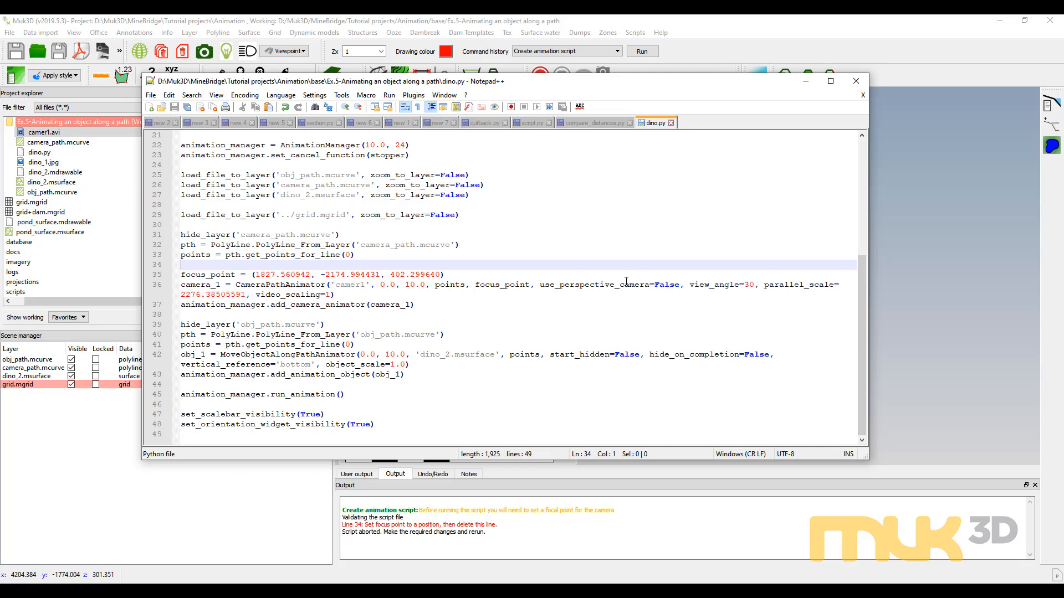
left_click(246, 295)
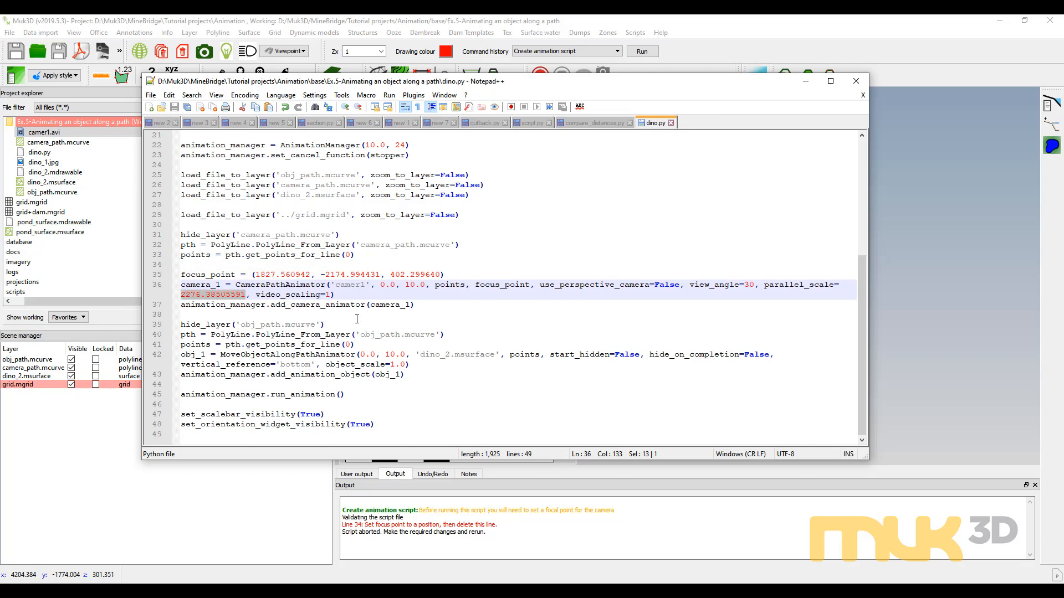
type("1000")
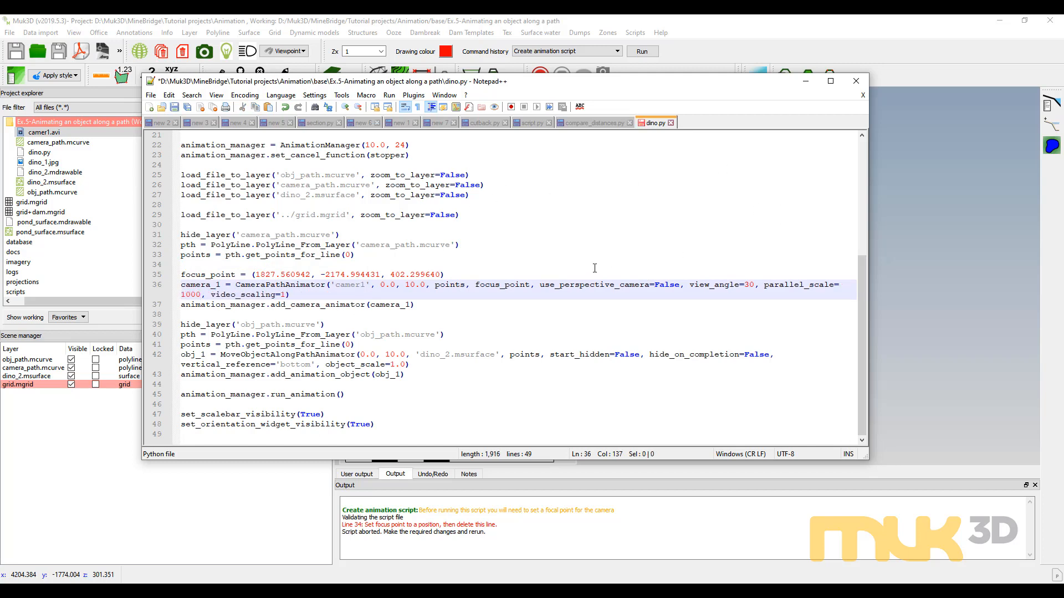
key("ctrl+s")
- Run the edited dino.py in Muk3D's 3D view to preview the new camera scale, then stop the macro
left_click(40, 136)
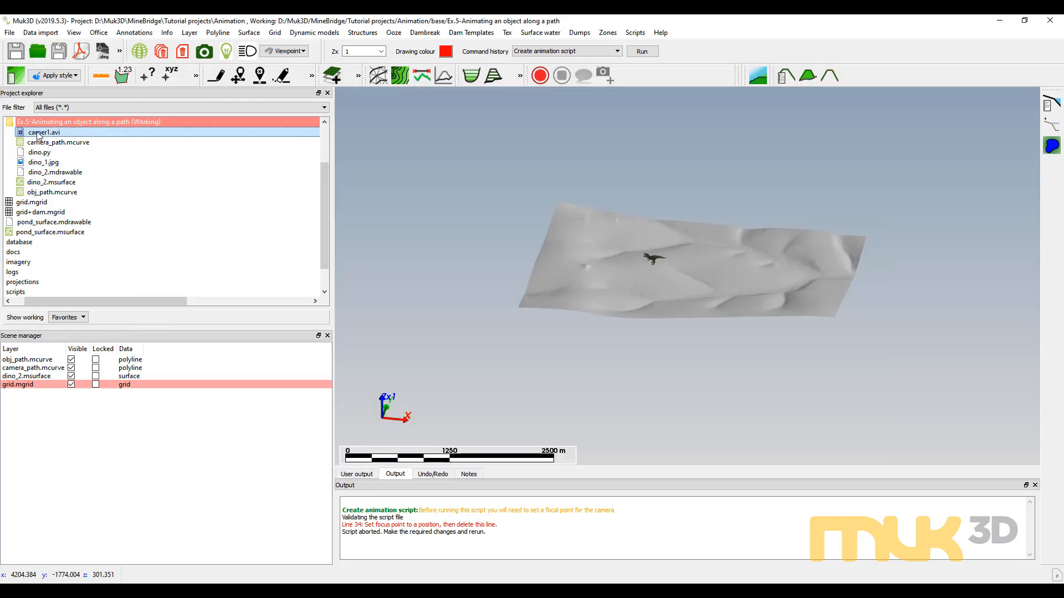
left_click_drag(39, 152, 582, 218)
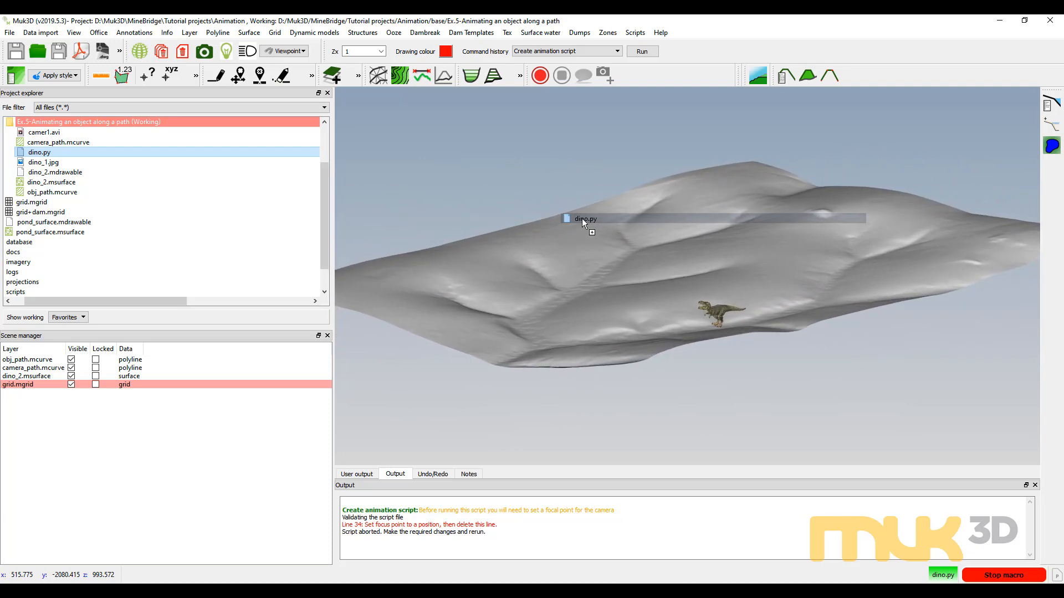
left_click(1005, 576)
- In the dino.py script in Notepad++, set use_perspective_camera to True, change the camera's view_angle, and save
key("alt+Tab")
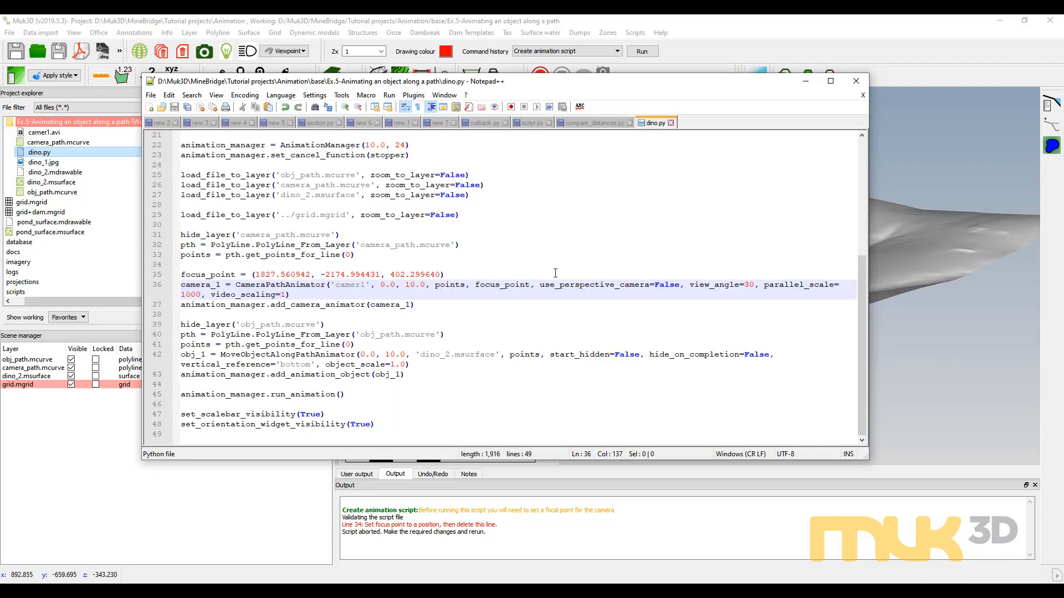
double_click(660, 286)
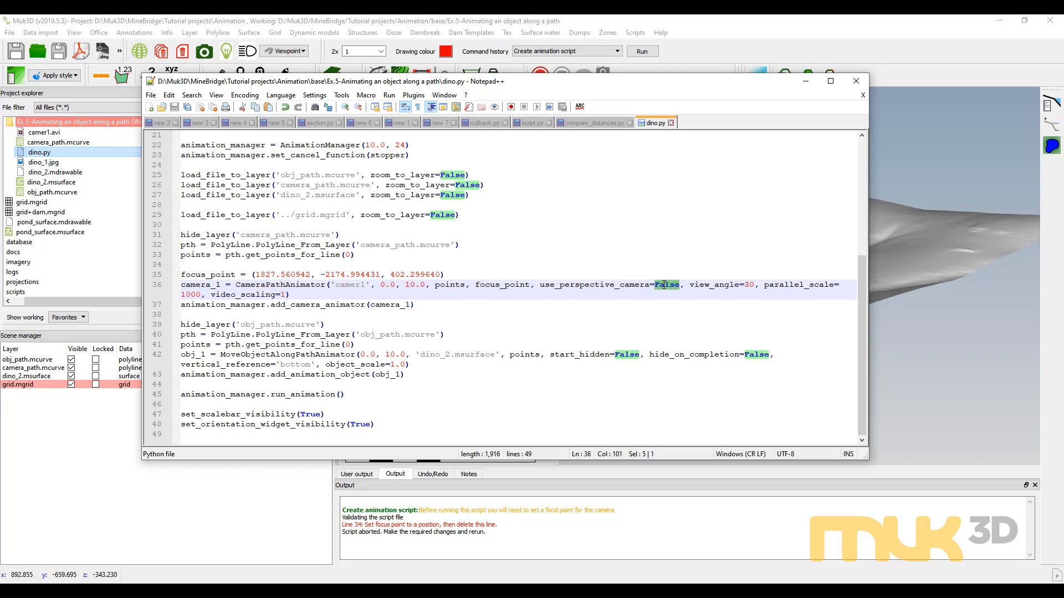
type("True")
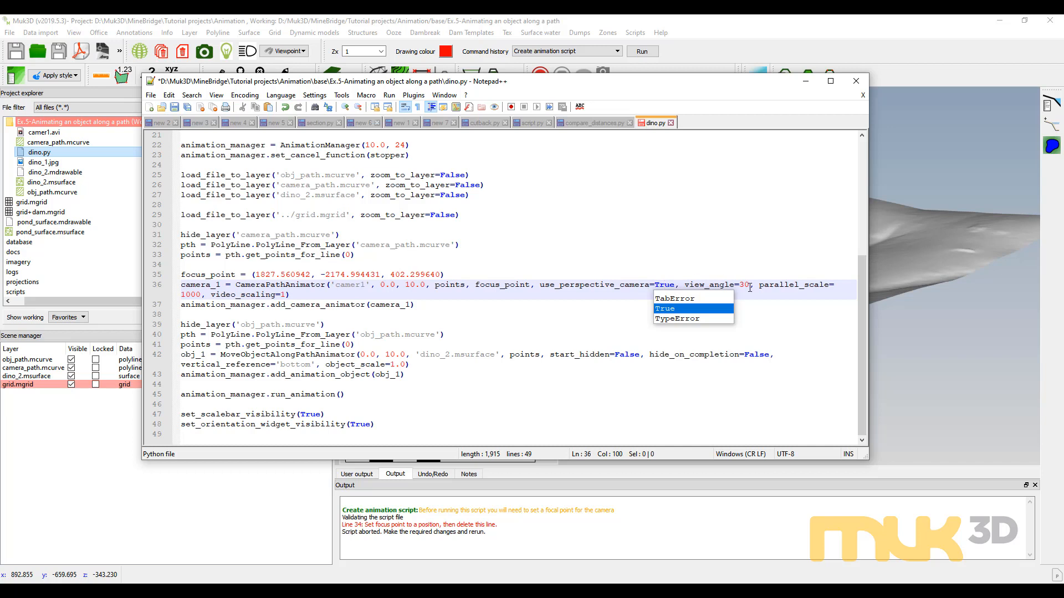
left_click(751, 285)
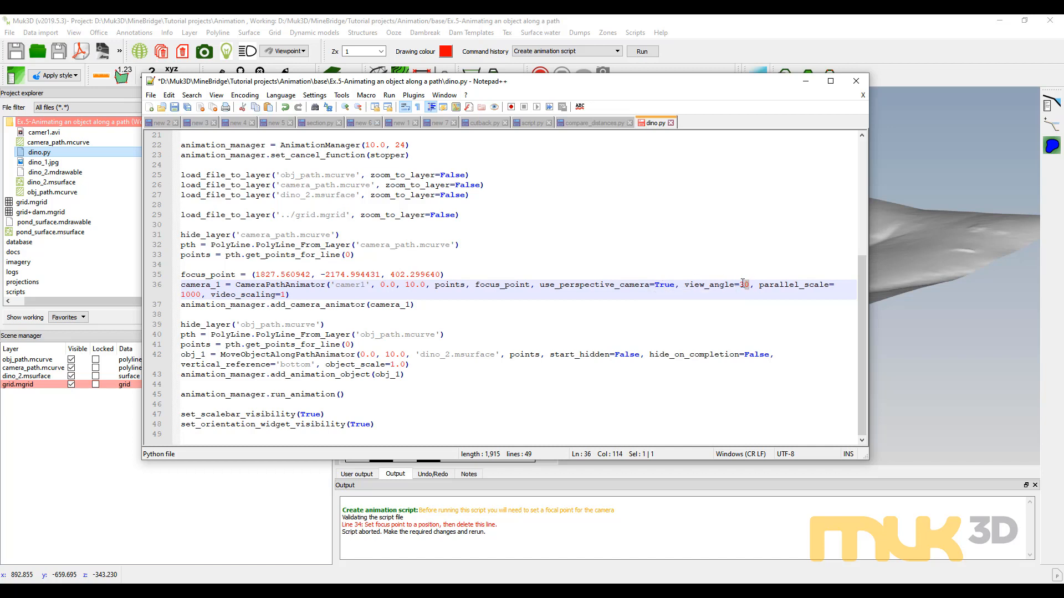
type("6")
key("ctrl+s")
- Run dino.py again in Muk3D's 3D view with the perspective camera settings
left_click_drag(48, 154, 520, 190)
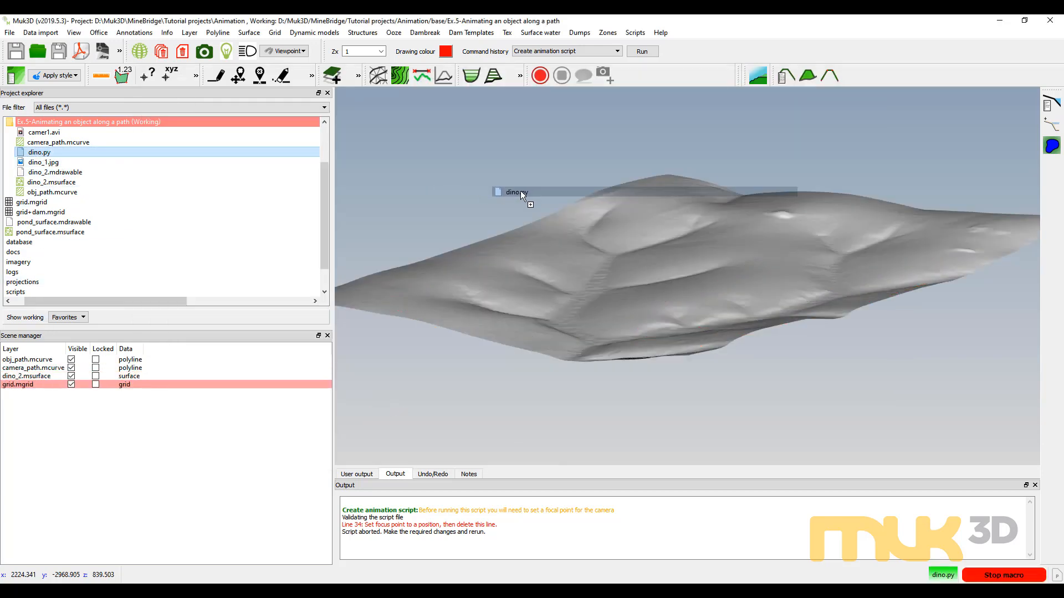